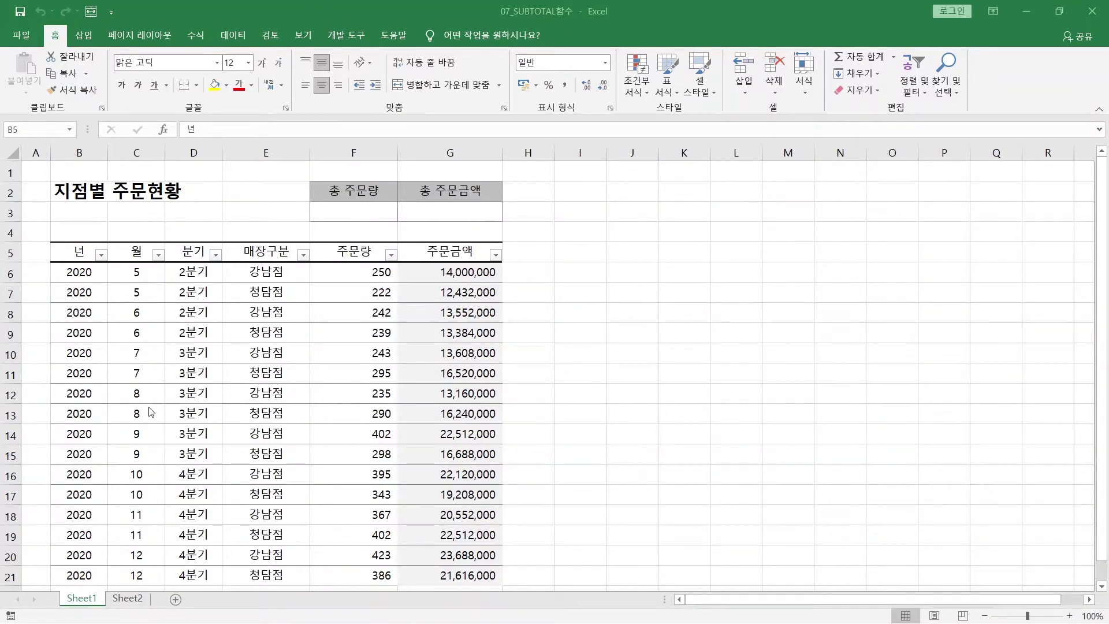
# Filter the 매장구분 column of the order table to show only the 강남점 rows
pyautogui.click(126, 359)
pyautogui.click(126, 254)
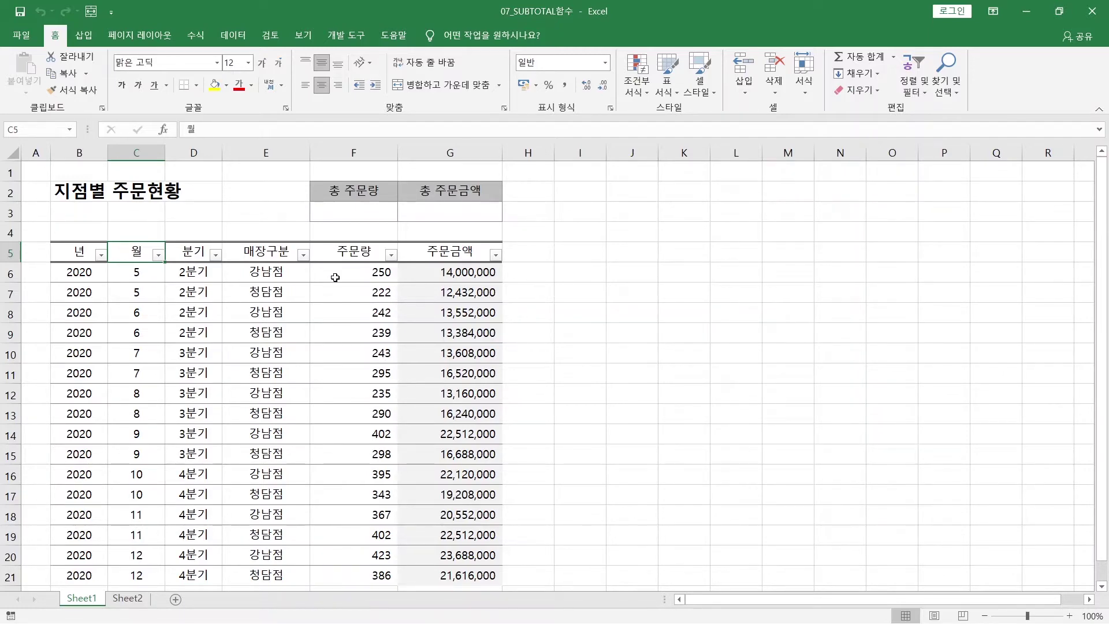
pyautogui.click(303, 255)
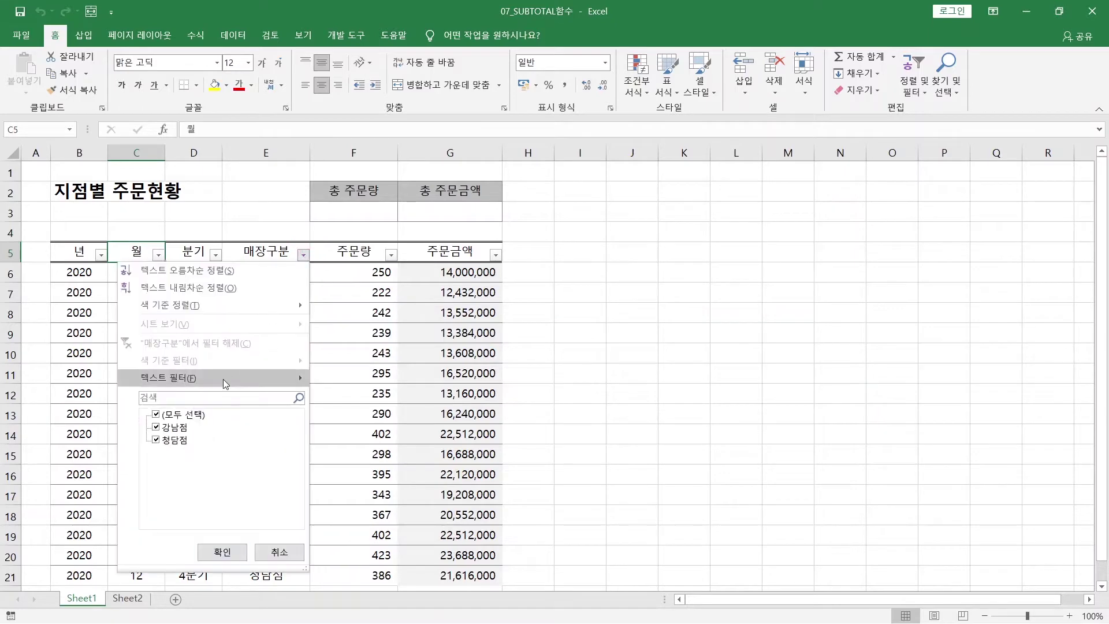
pyautogui.click(223, 397)
pyautogui.write('강')
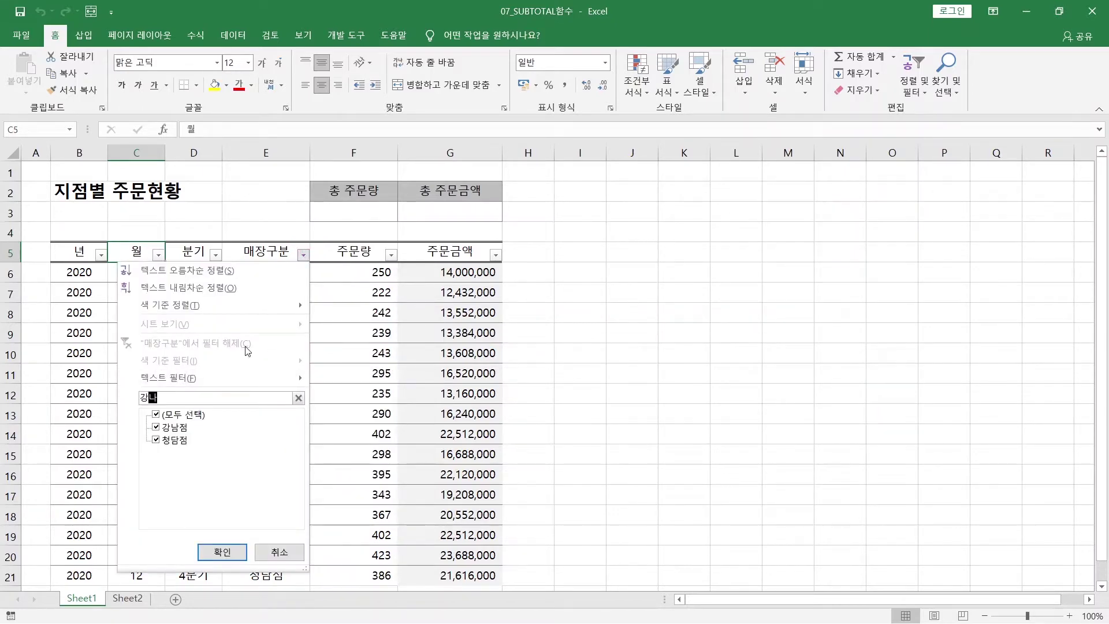
pyautogui.write('남ㅈ')
pyautogui.press('Return')
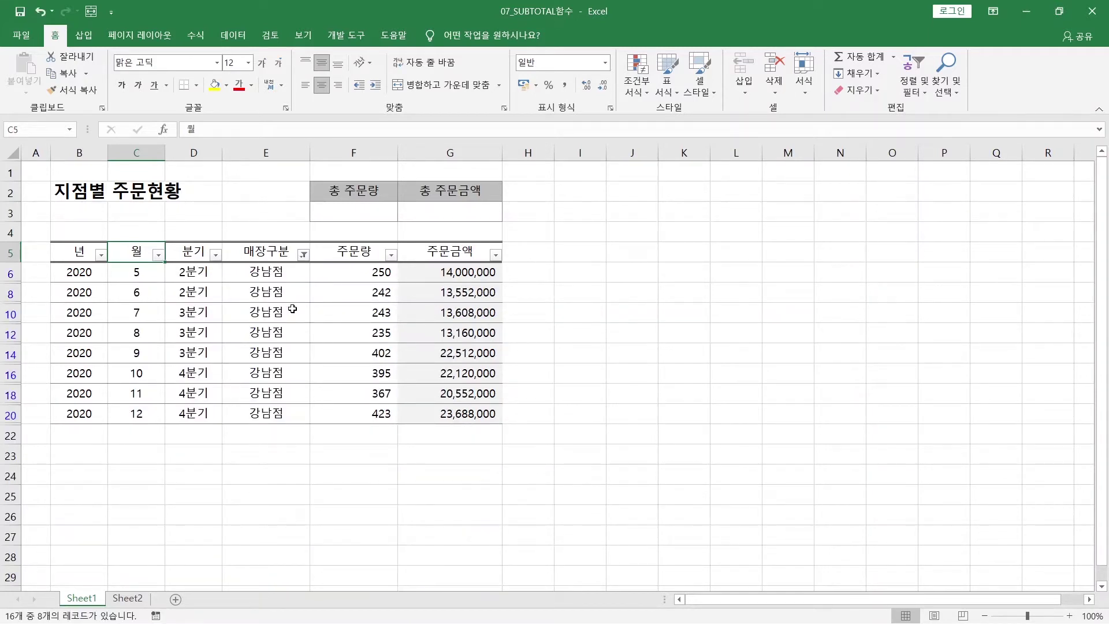
pyautogui.moveTo(378, 271); pyautogui.dragTo(378, 414)
pyautogui.moveTo(434, 280); pyautogui.dragTo(457, 413)
pyautogui.click(468, 414)
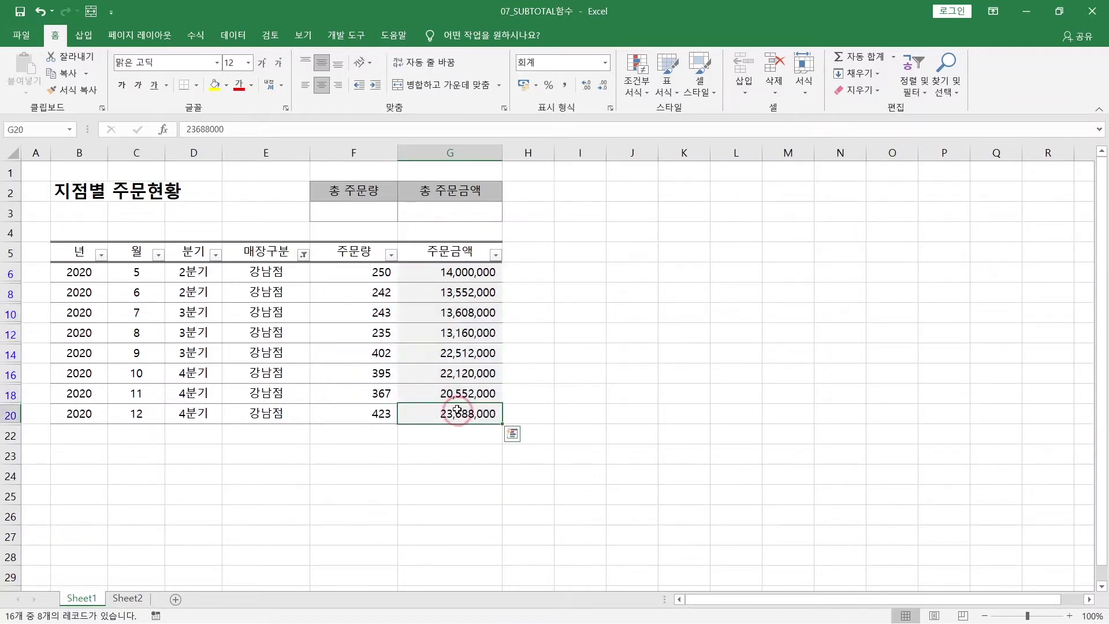
# Enter =SUM(F6:F20) as the total order quantity in F3 and copy the formula across to the total order amount in G3
pyautogui.click(347, 212)
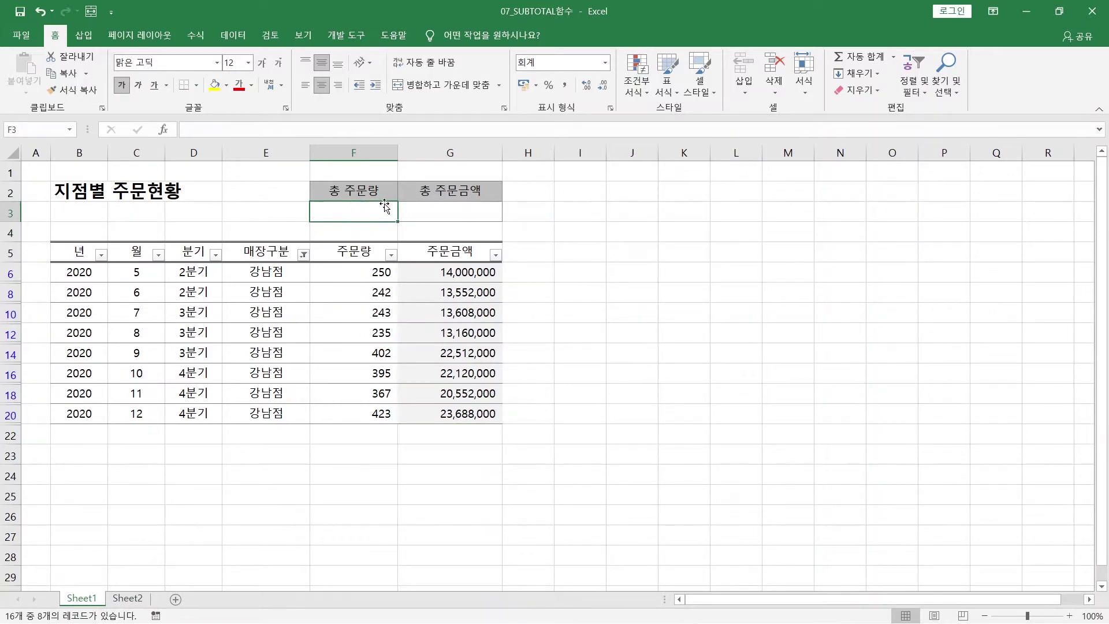
pyautogui.write('=SUM(')
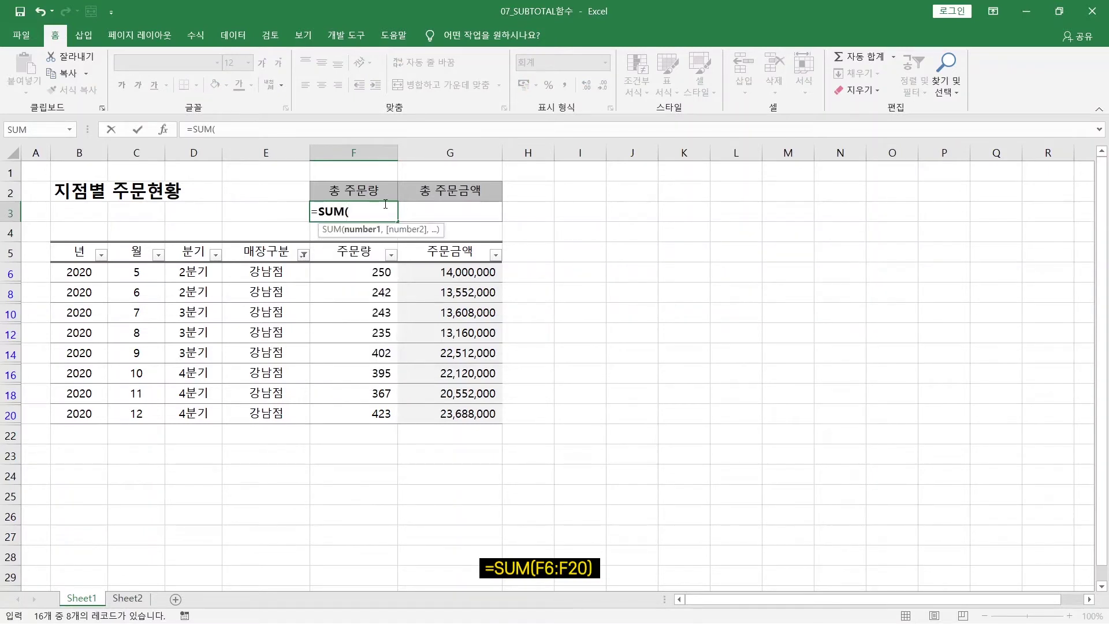
pyautogui.press('Down')
pyautogui.press('Down')
pyautogui.press('Down')
pyautogui.hotkey('ctrl', 'shift', 'Down')
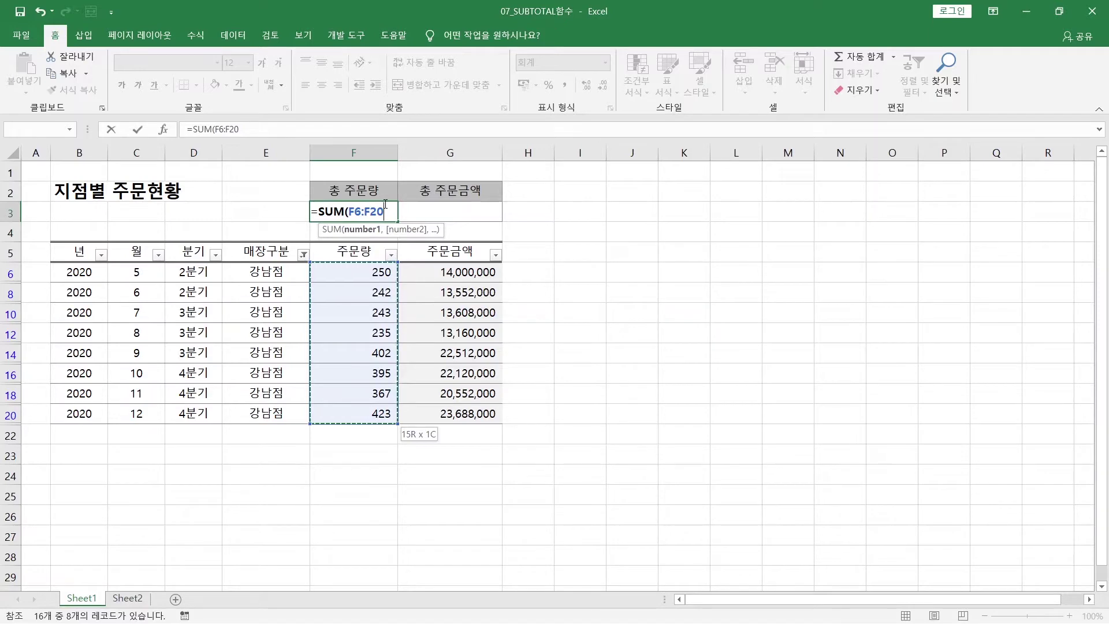
pyautogui.write(')')
pyautogui.hotkey('ctrl', 'Return')
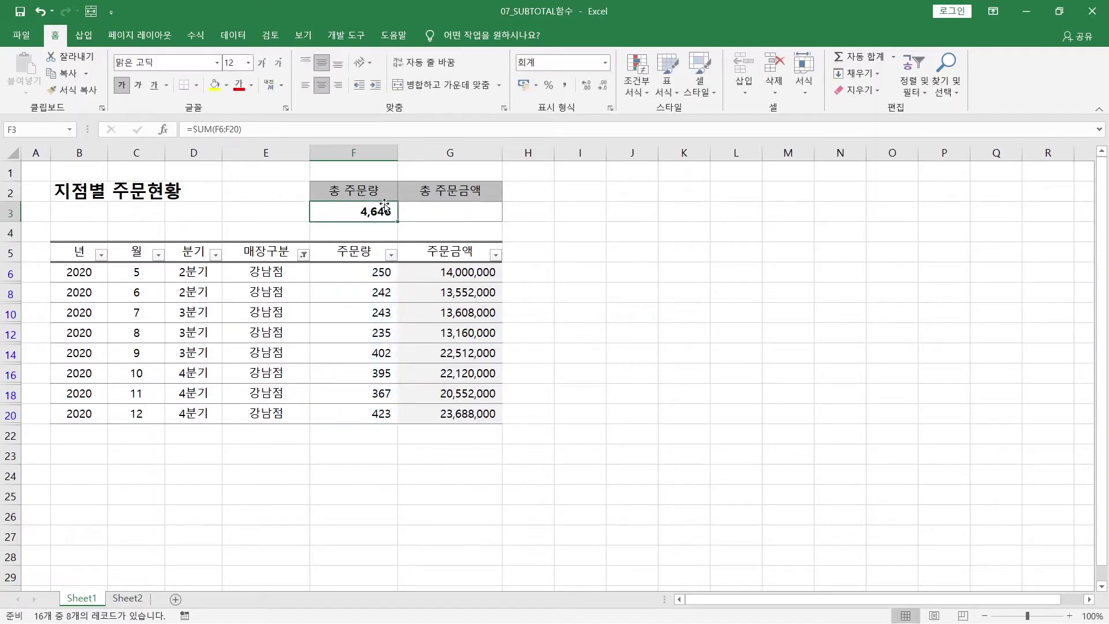
pyautogui.moveTo(398, 221); pyautogui.dragTo(508, 215)
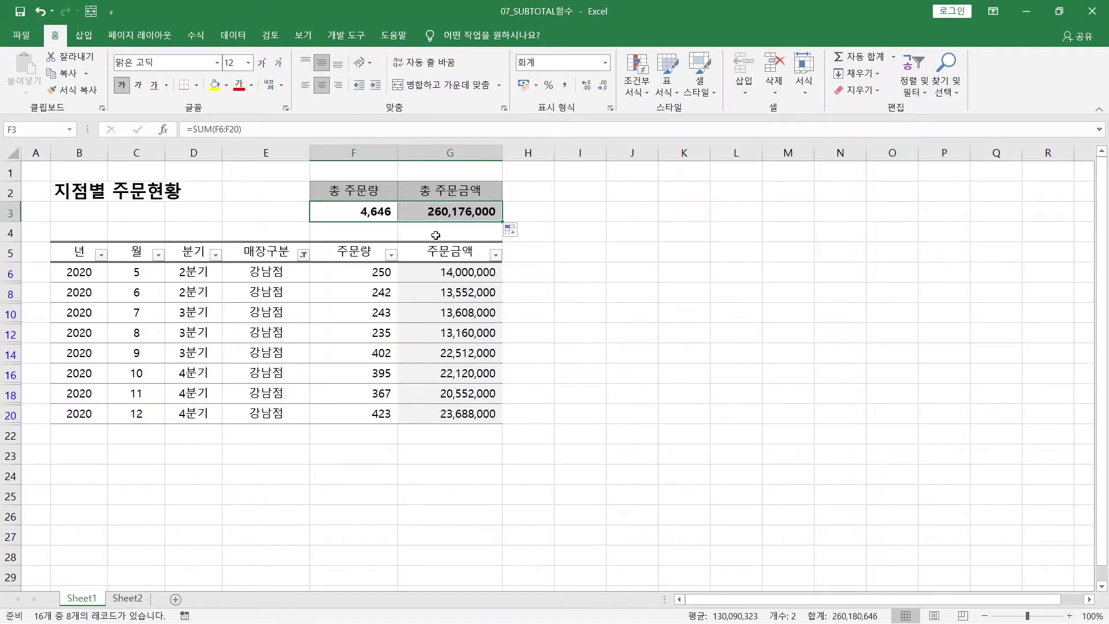
# Compare the SUM result in F3 with the sum of the visible 강남점 order quantities
pyautogui.click(363, 215)
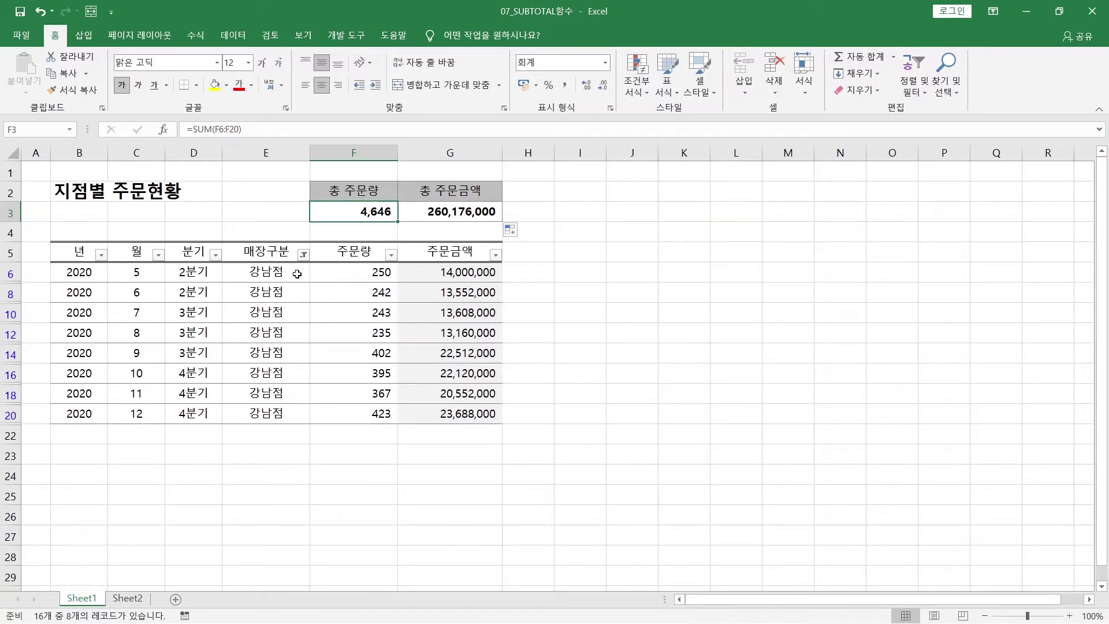
pyautogui.click(369, 273)
pyautogui.moveTo(369, 273); pyautogui.dragTo(353, 409)
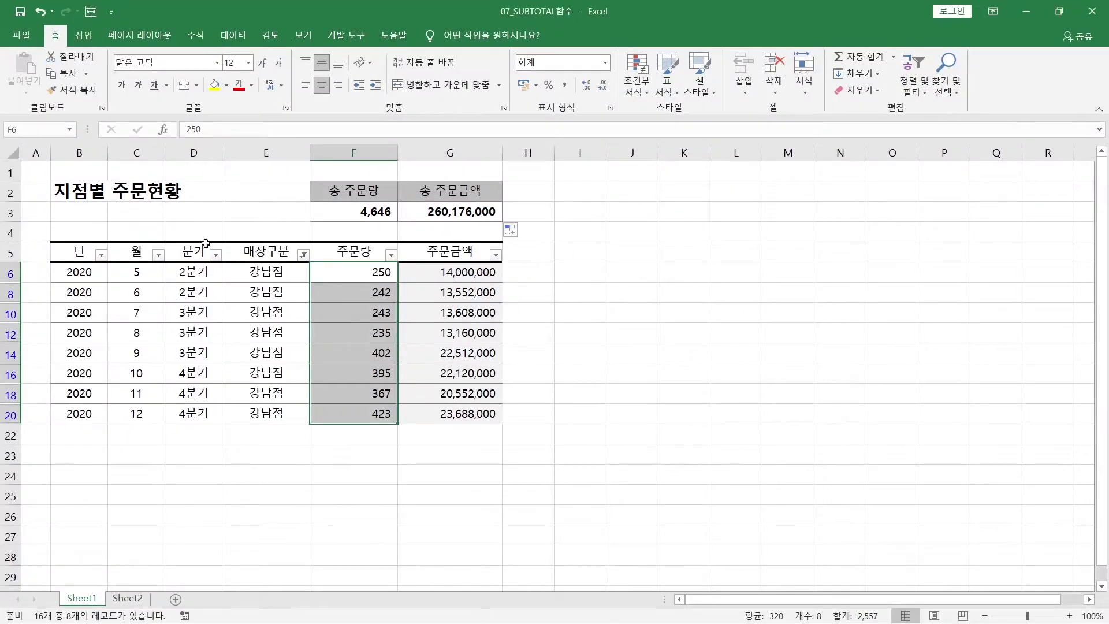
pyautogui.click(338, 209)
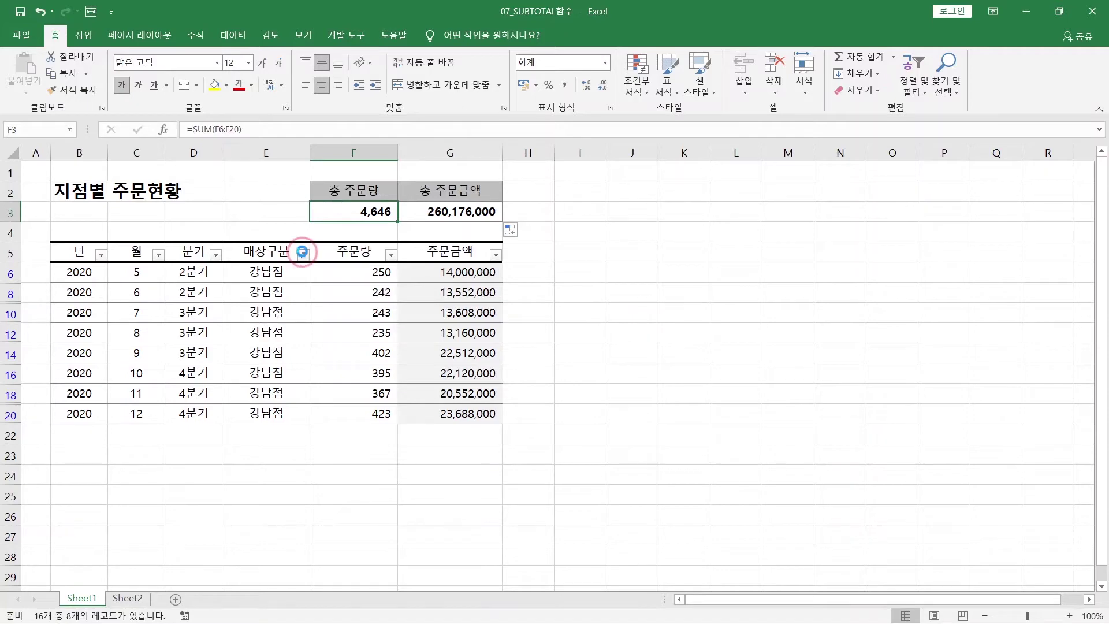
# Clear the 매장구분 filter and check the sum of the order quantities in F6:F20
pyautogui.click(304, 254)
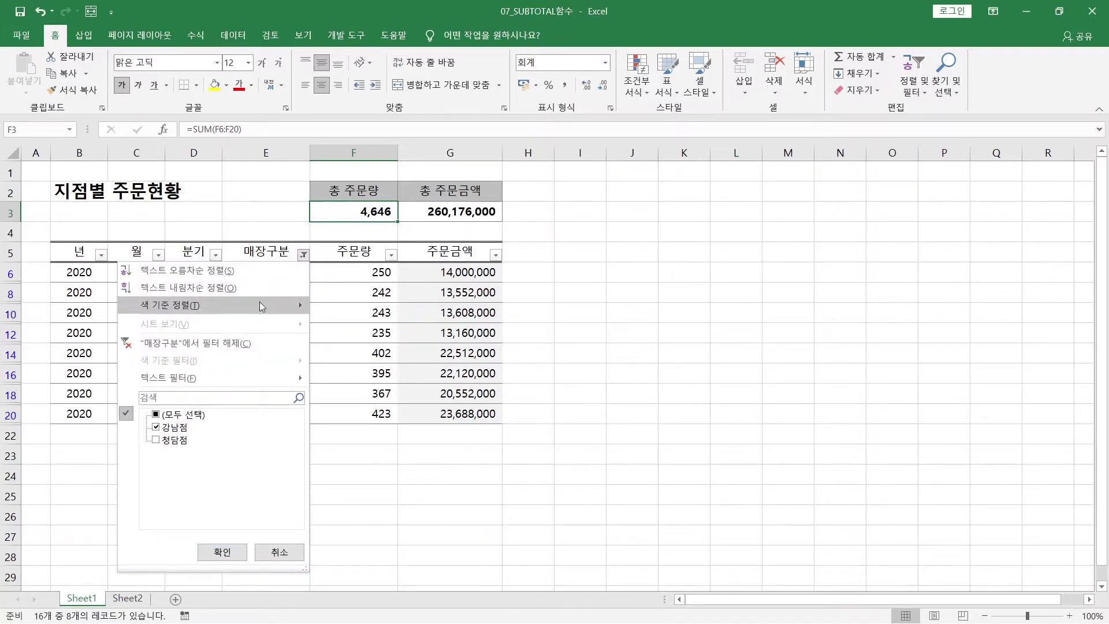
pyautogui.click(228, 343)
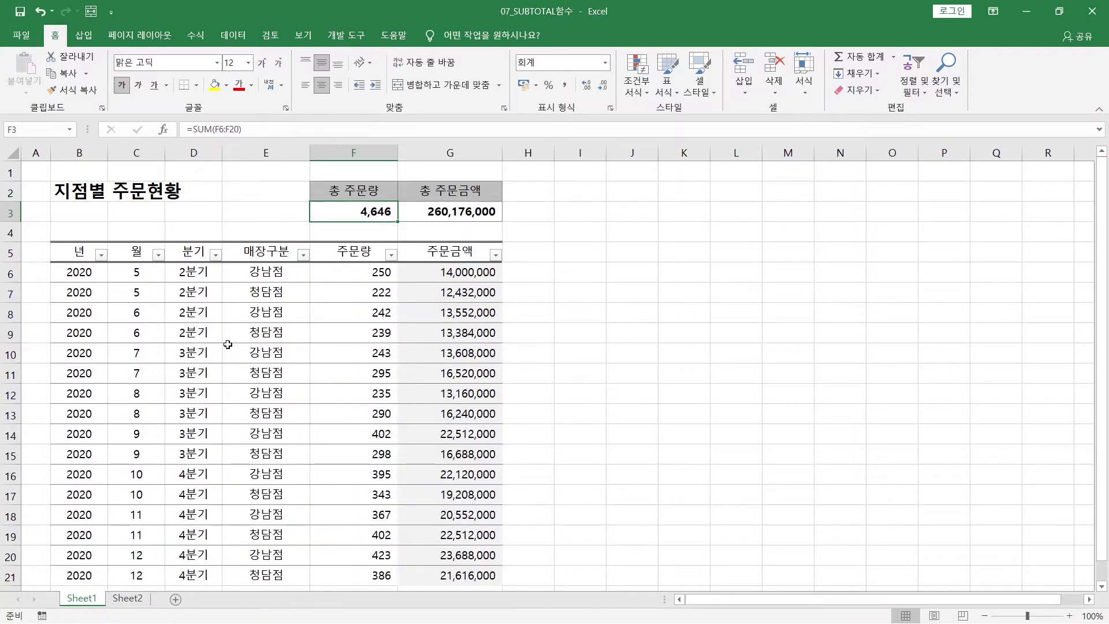
pyautogui.click(256, 274)
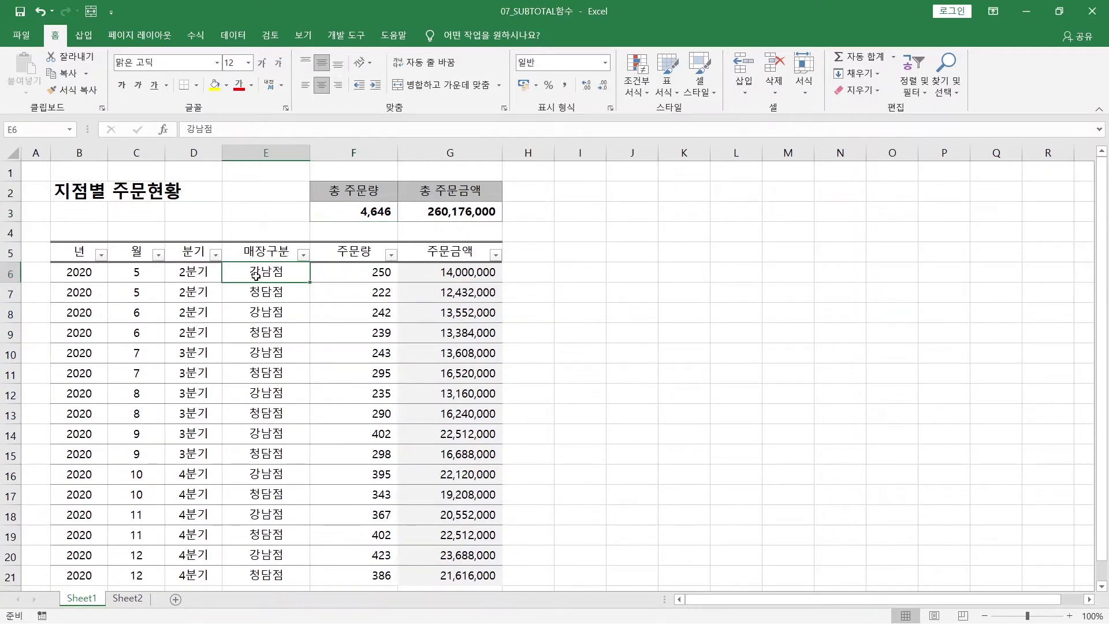
pyautogui.click(356, 270)
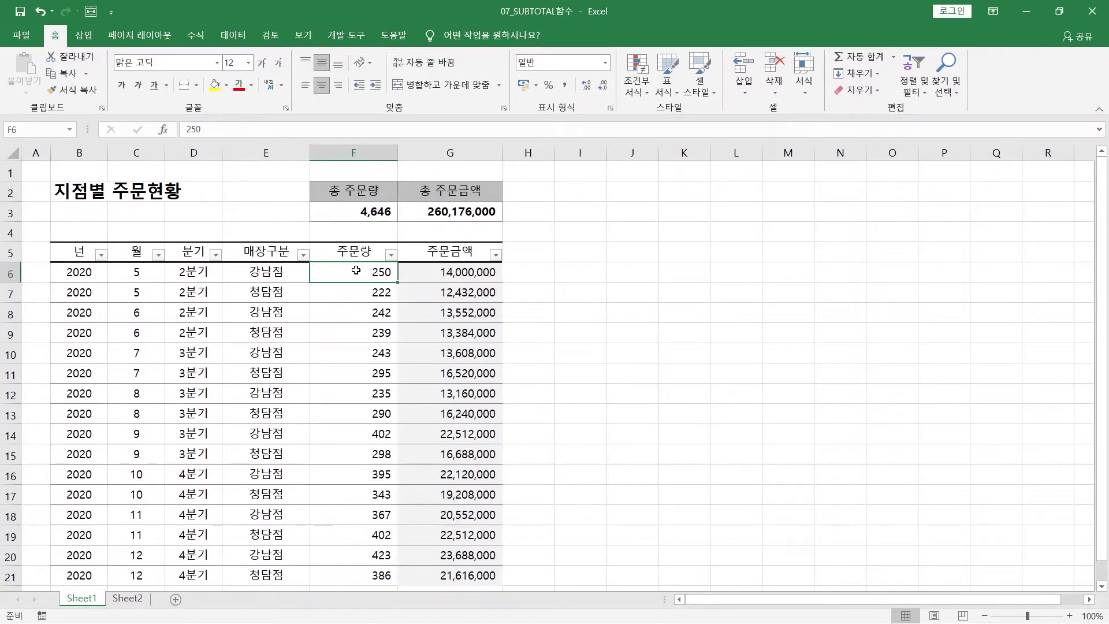
pyautogui.moveTo(356, 270); pyautogui.dragTo(355, 555)
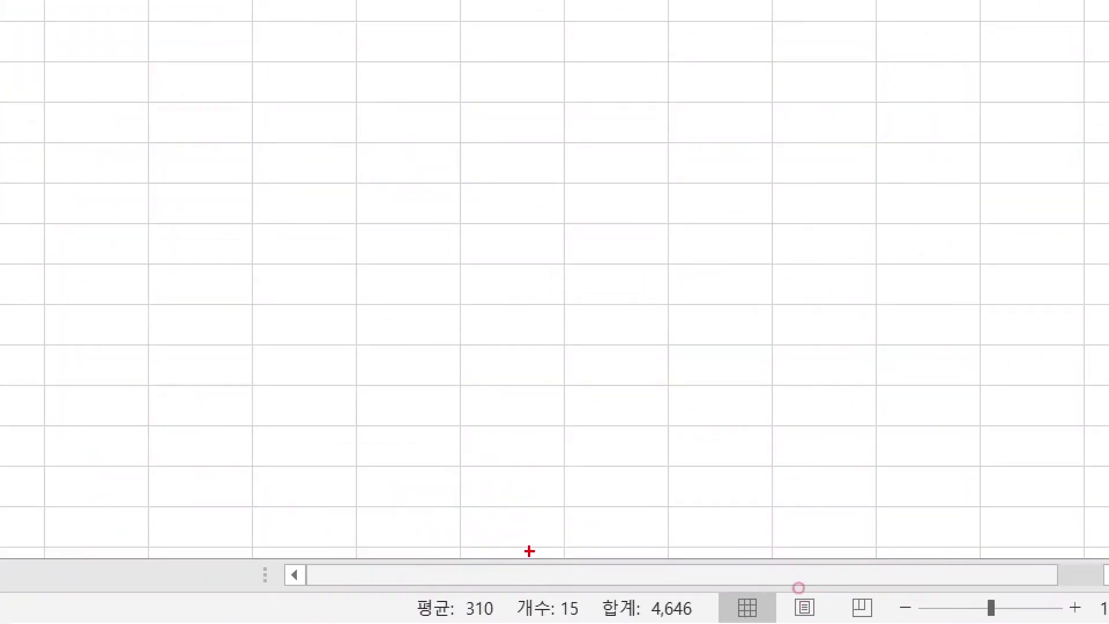
pyautogui.moveTo(585, 597)
pyautogui.mouseDown()
pyautogui.moveTo(682, 598)
pyautogui.moveTo(700, 621)
pyautogui.mouseUp()
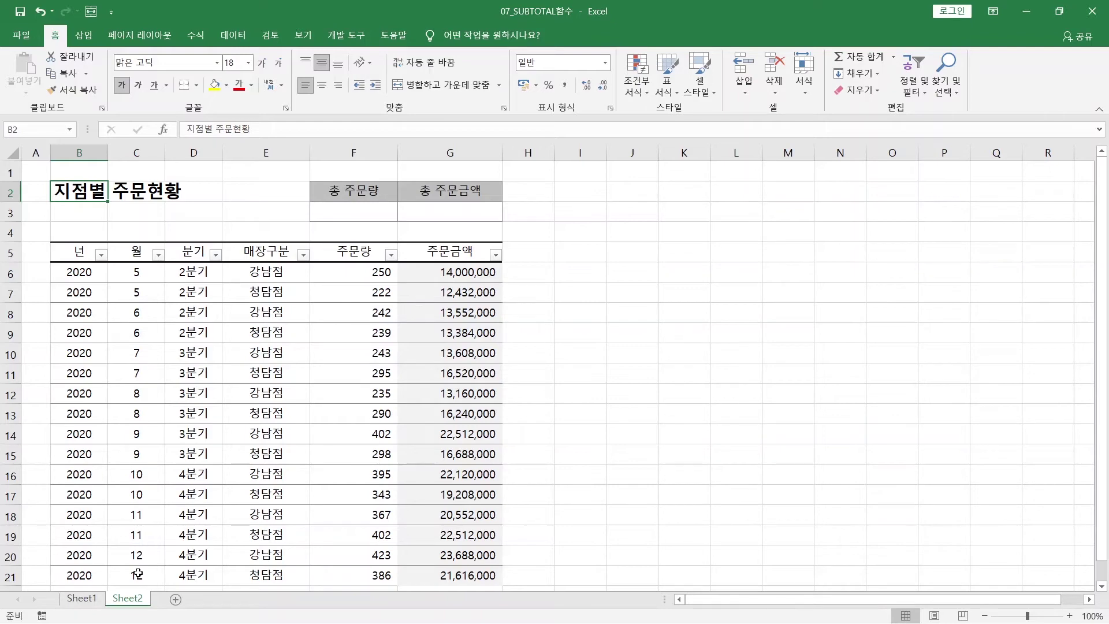
# On Sheet2, enter =SUBTOTAL(9,F6:F21) as the total order quantity in F3 and copy the formula across to G3
pyautogui.click(344, 211)
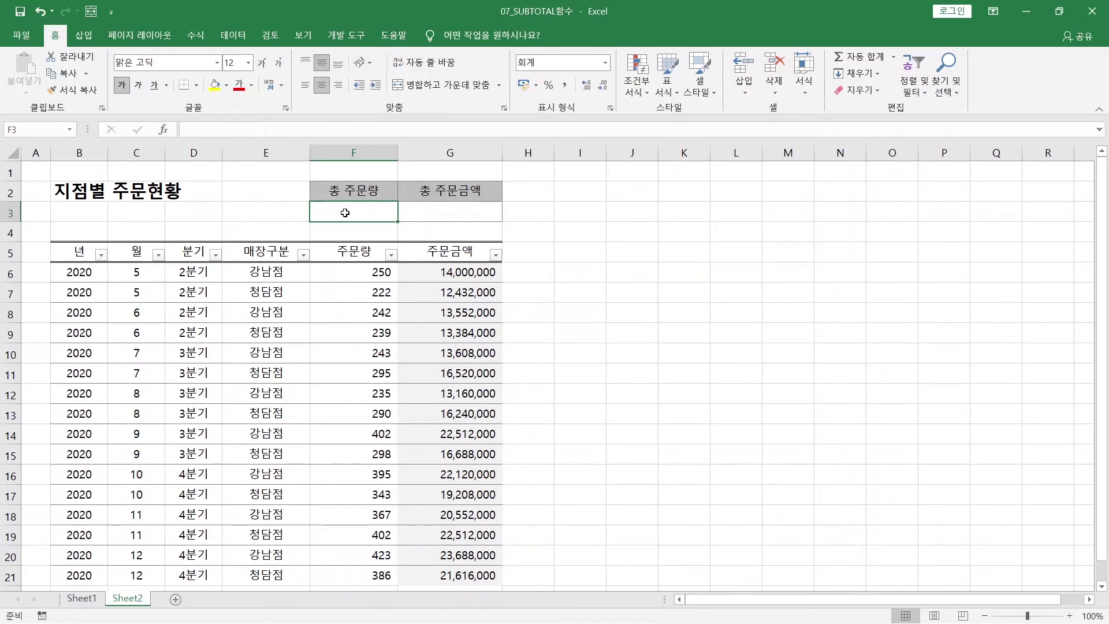
pyautogui.write('=')
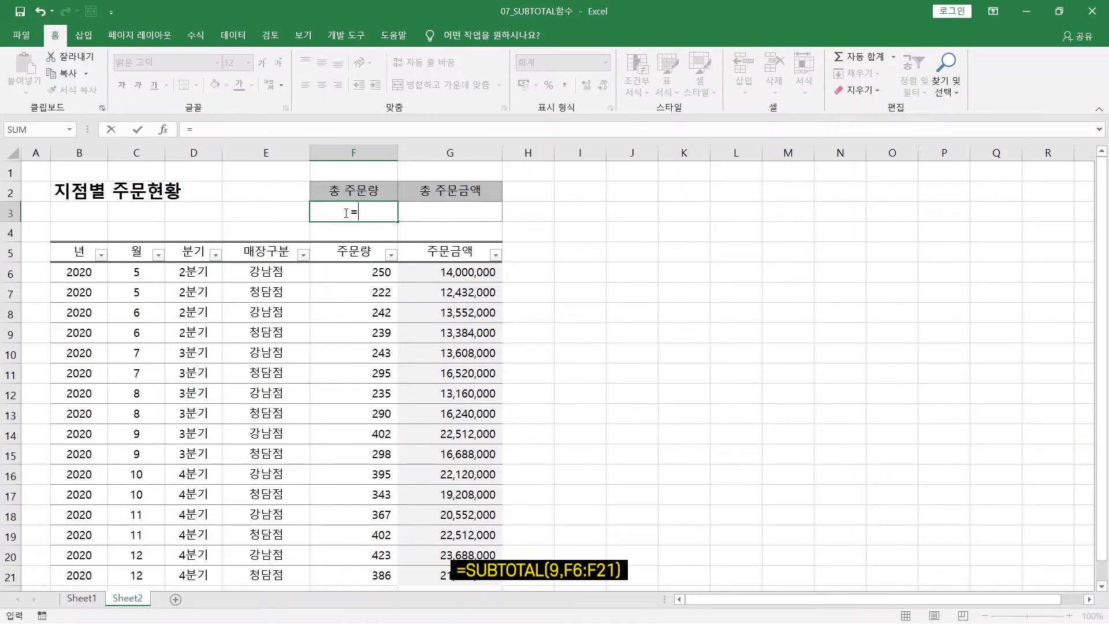
pyautogui.write('SUBTOTAL(')
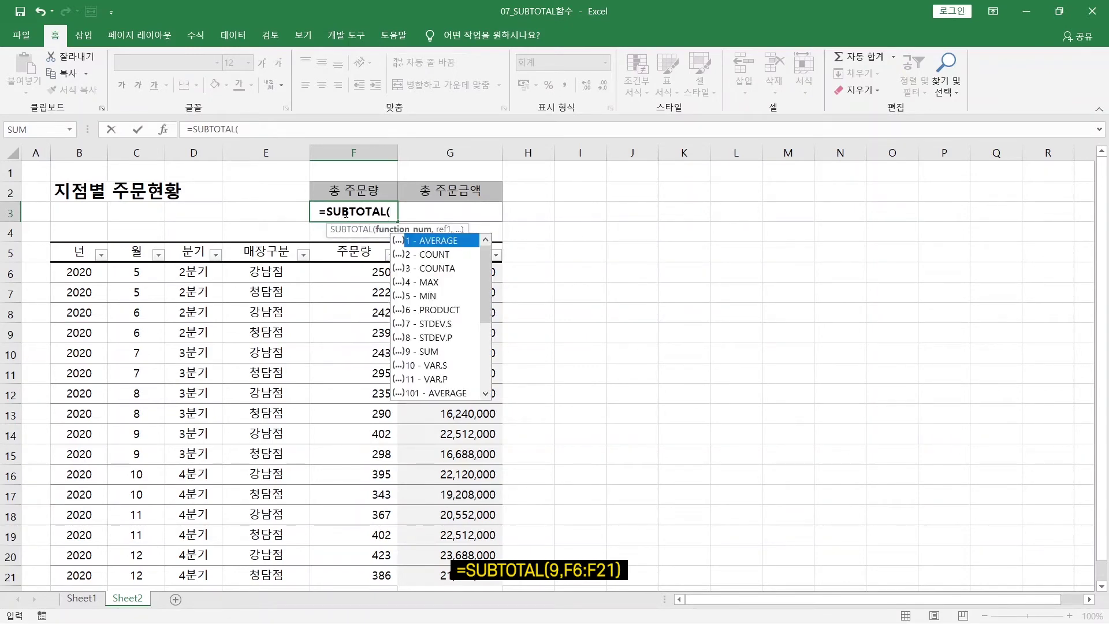
pyautogui.write('9,')
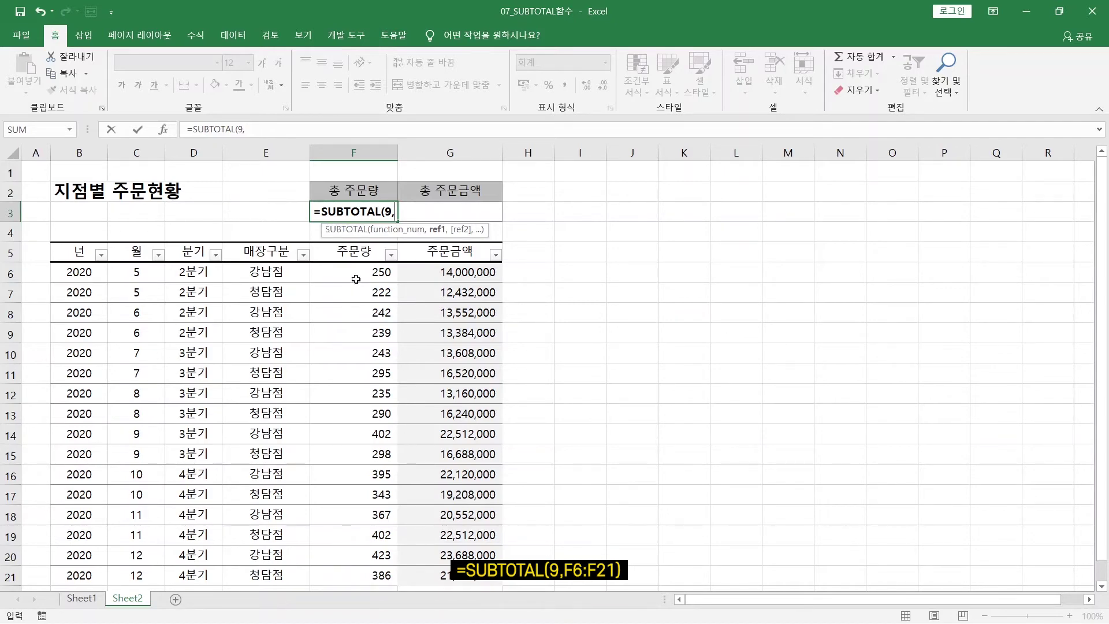
pyautogui.moveTo(355, 273); pyautogui.dragTo(336, 578)
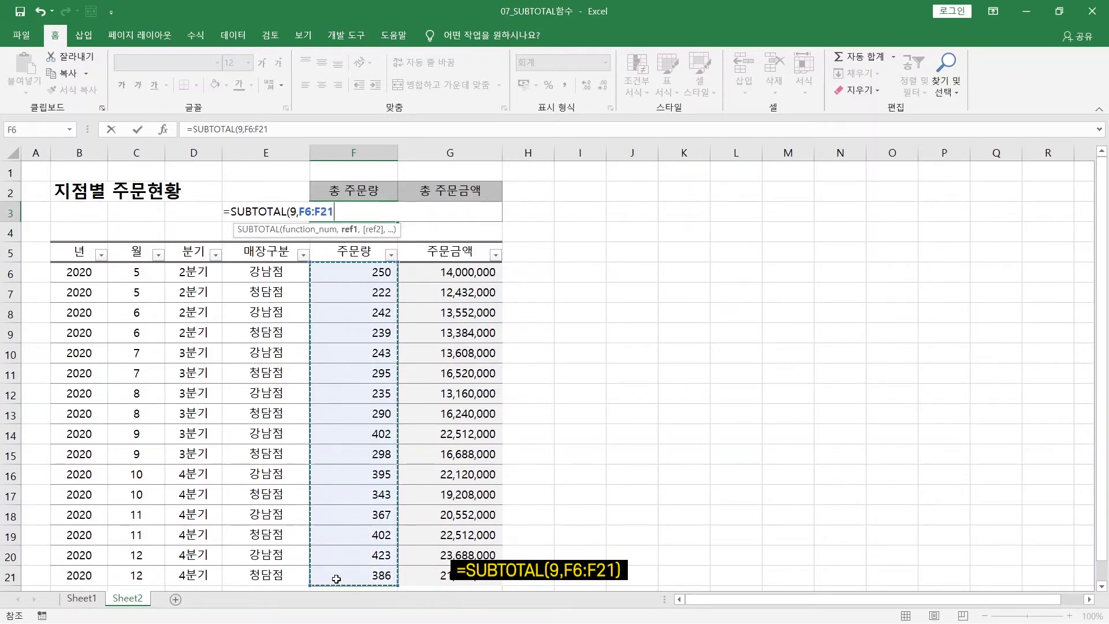
pyautogui.write(')')
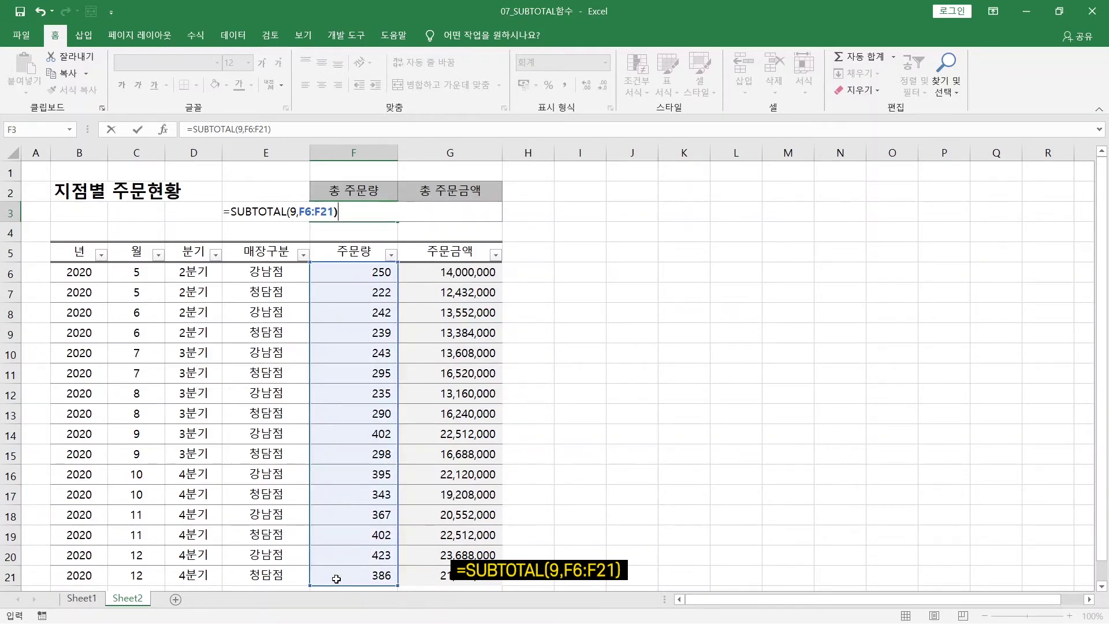
pyautogui.press('Return')
pyautogui.press('Up')
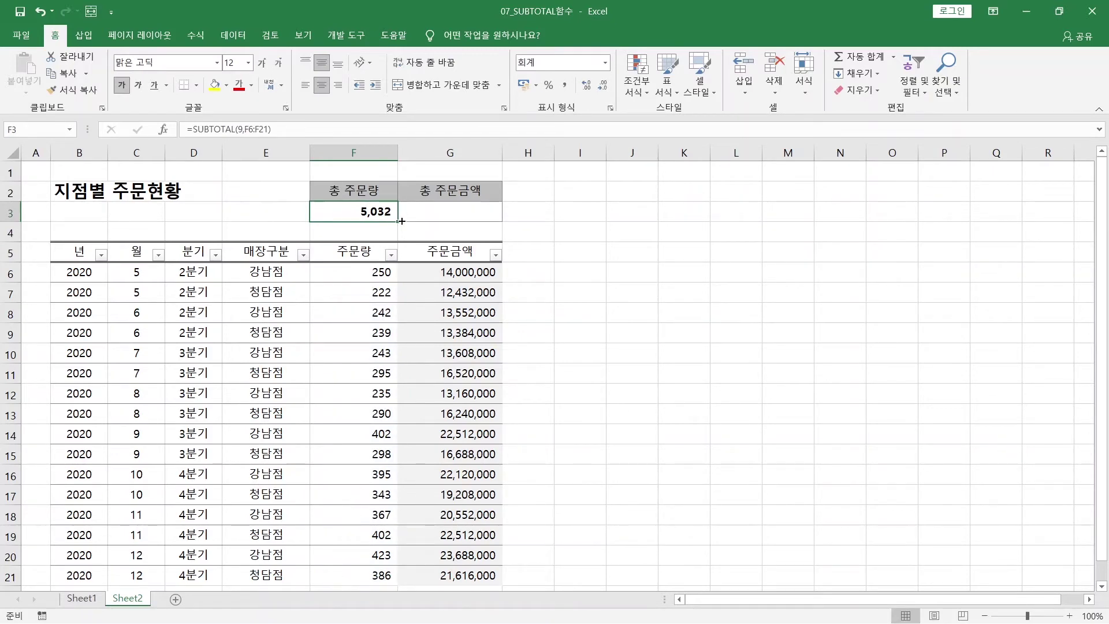
pyautogui.moveTo(402, 221); pyautogui.dragTo(475, 213)
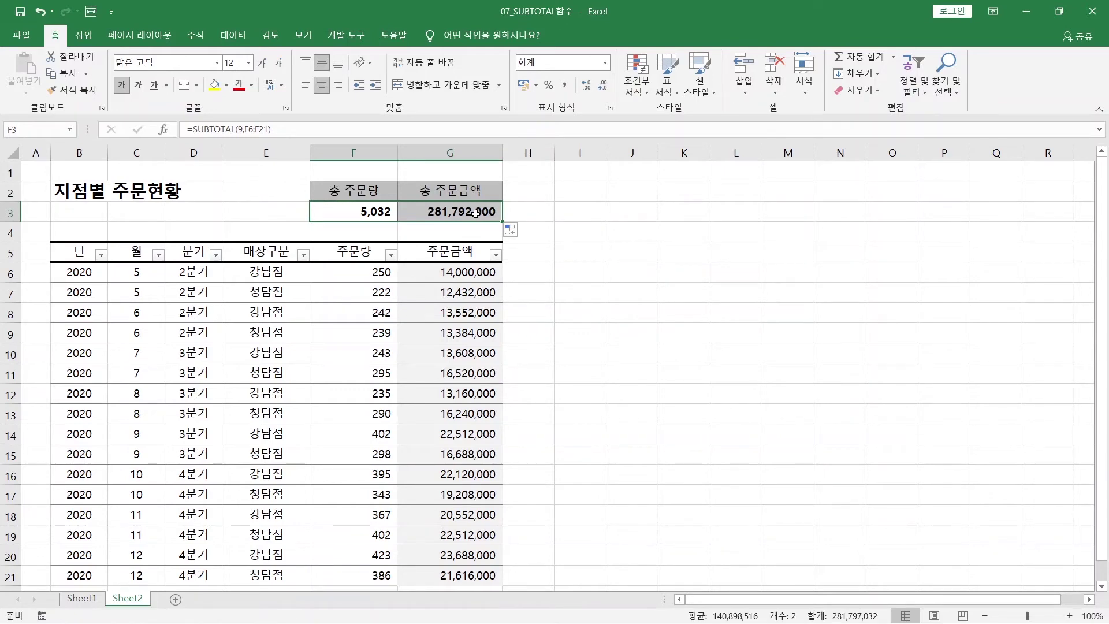
# Filter the 매장구분 column on Sheet2 to exclude 청담점, leaving only 강남점 selected
pyautogui.click(305, 256)
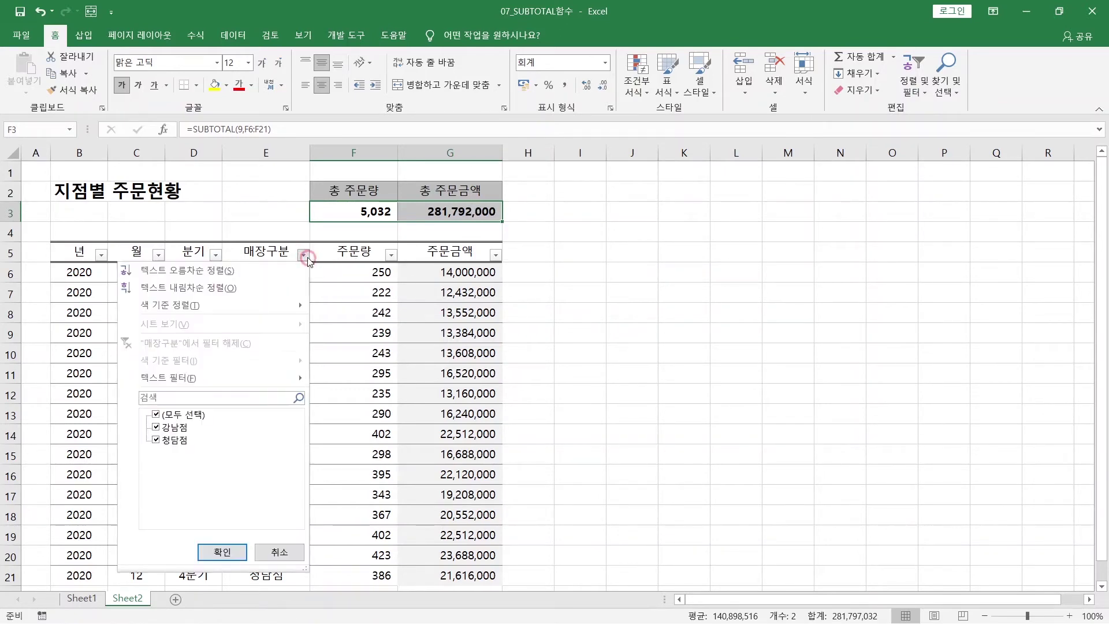
pyautogui.click(156, 441)
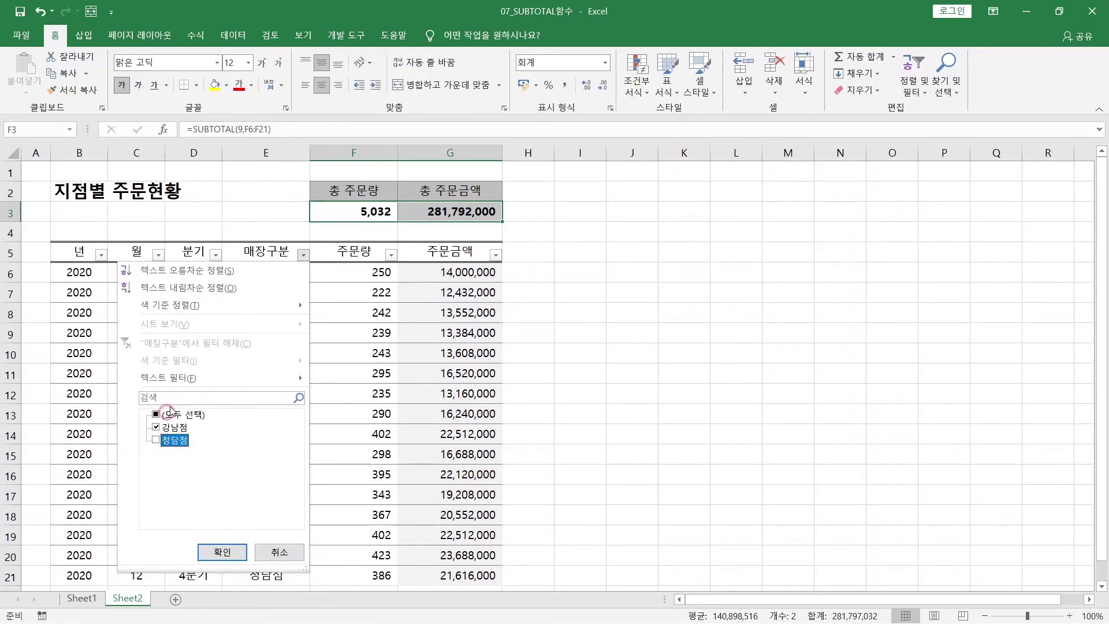
pyautogui.click(220, 554)
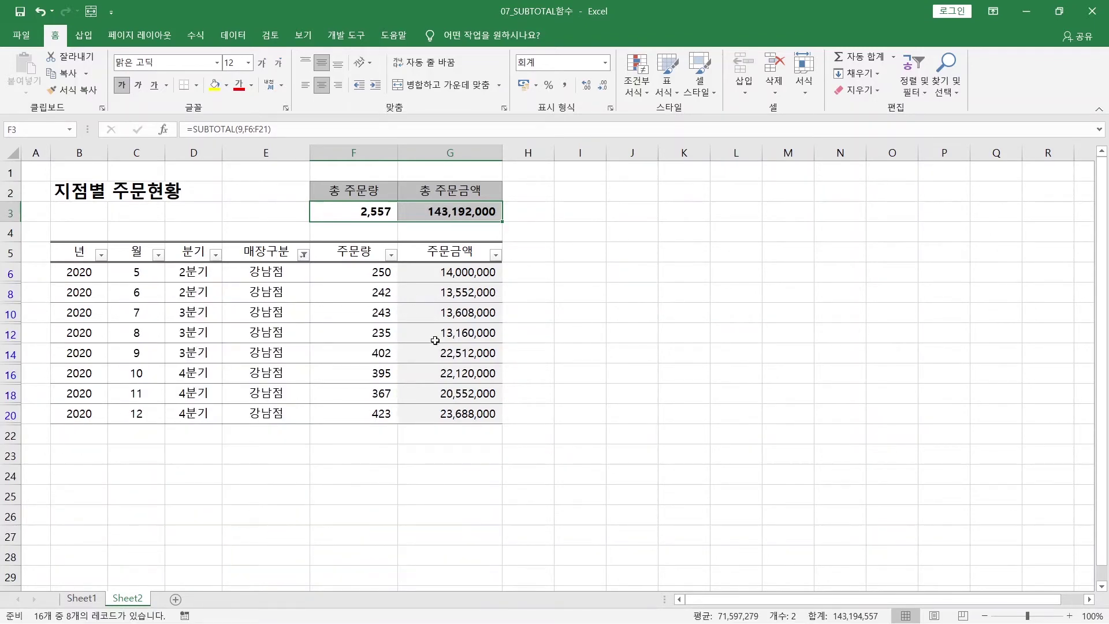
# Inspect the SUBTOTAL formulas in F3 and G3 and compare F3 with the sum of the visible order quantities
pyautogui.click(370, 214)
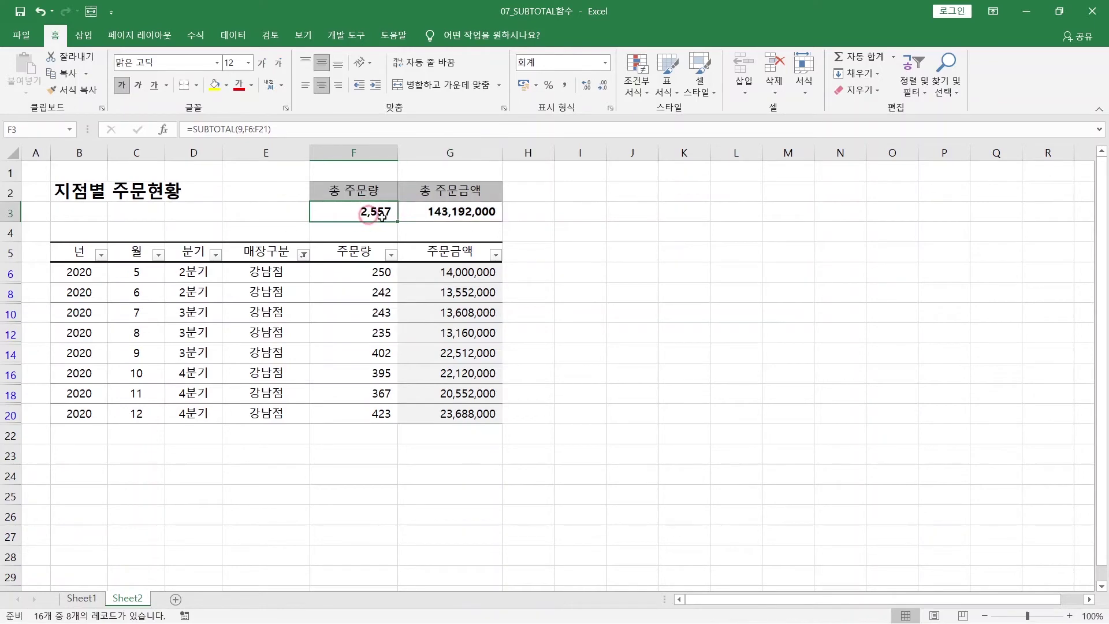
pyautogui.click(440, 211)
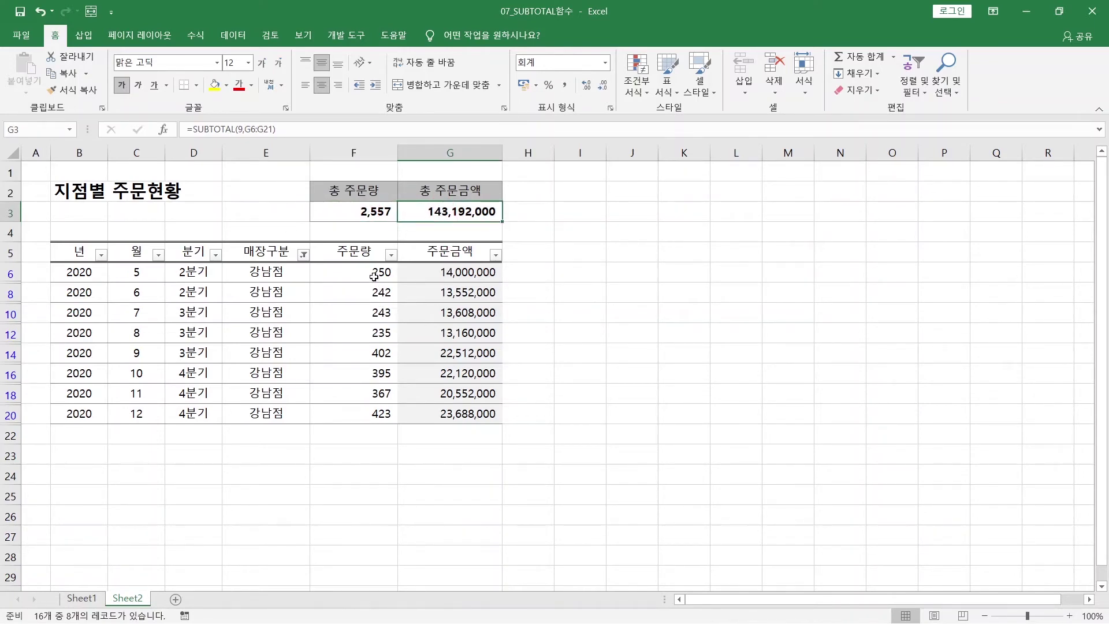
pyautogui.moveTo(374, 275); pyautogui.dragTo(374, 411)
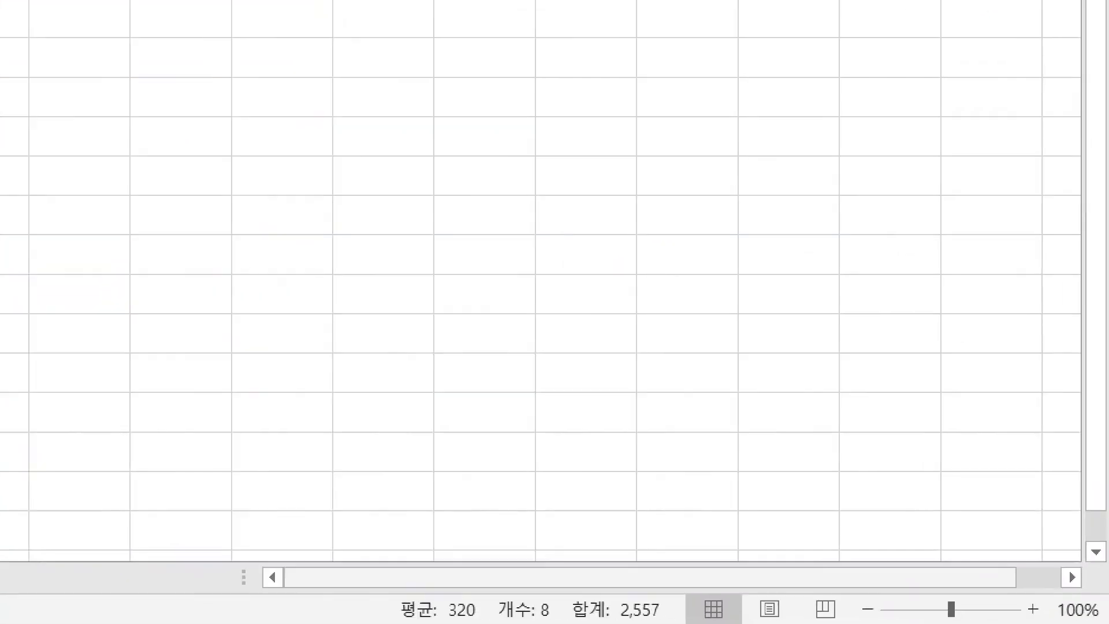
pyautogui.moveTo(545, 590)
pyautogui.mouseDown()
pyautogui.moveTo(595, 622)
pyautogui.moveTo(662, 622)
pyautogui.mouseUp()
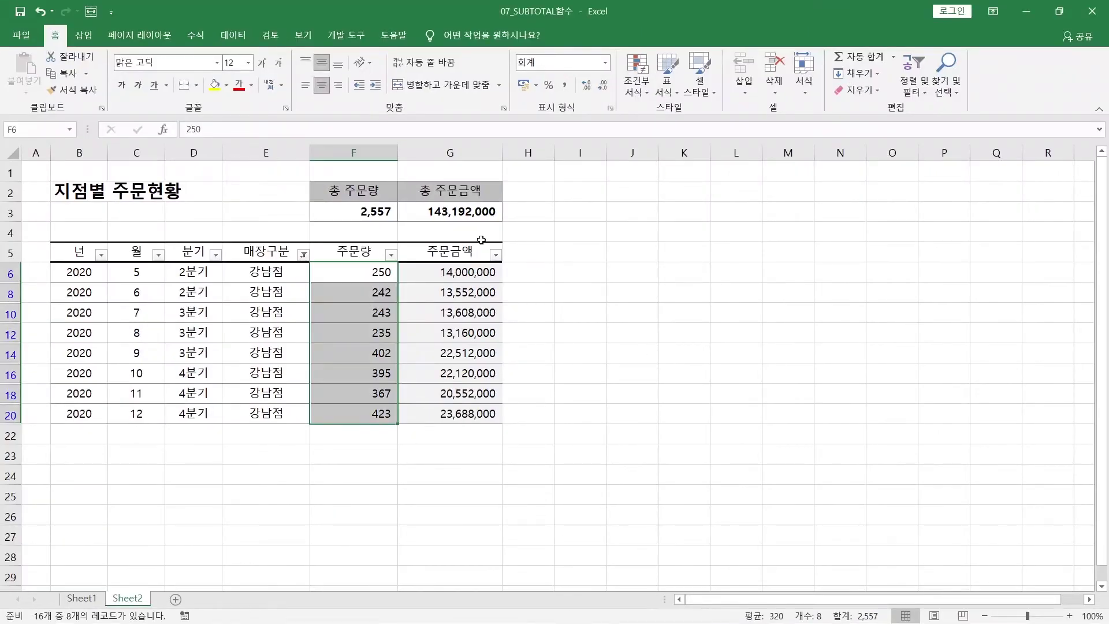
pyautogui.click(347, 215)
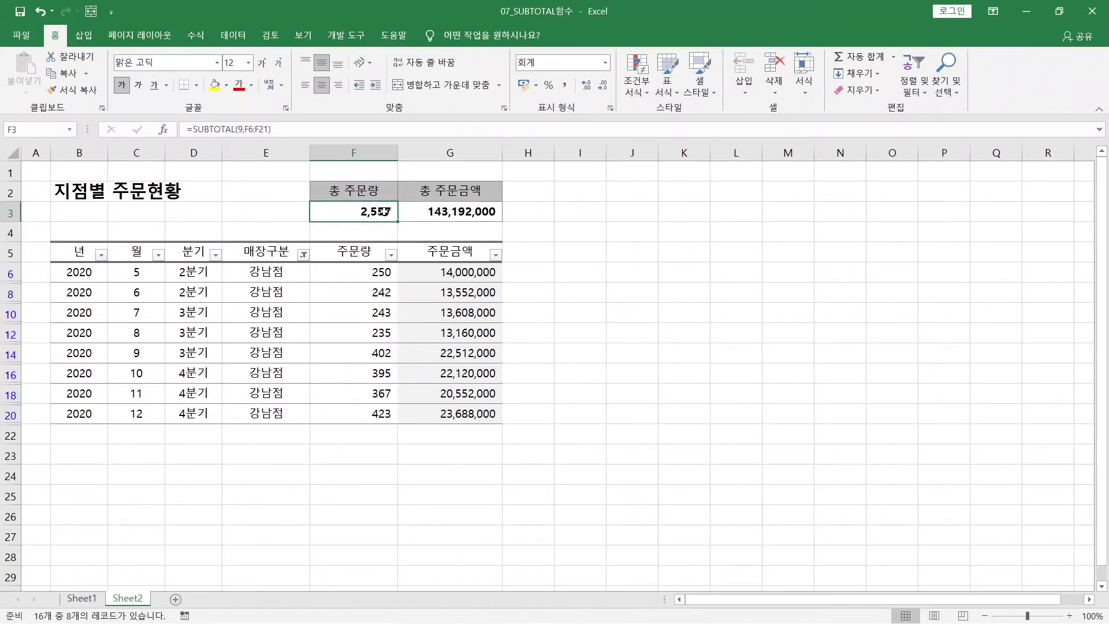
# Clear the 매장구분 filter and hide rows 6 to 15, checking the SUBTOTAL totals in F3 and G3
pyautogui.click(304, 256)
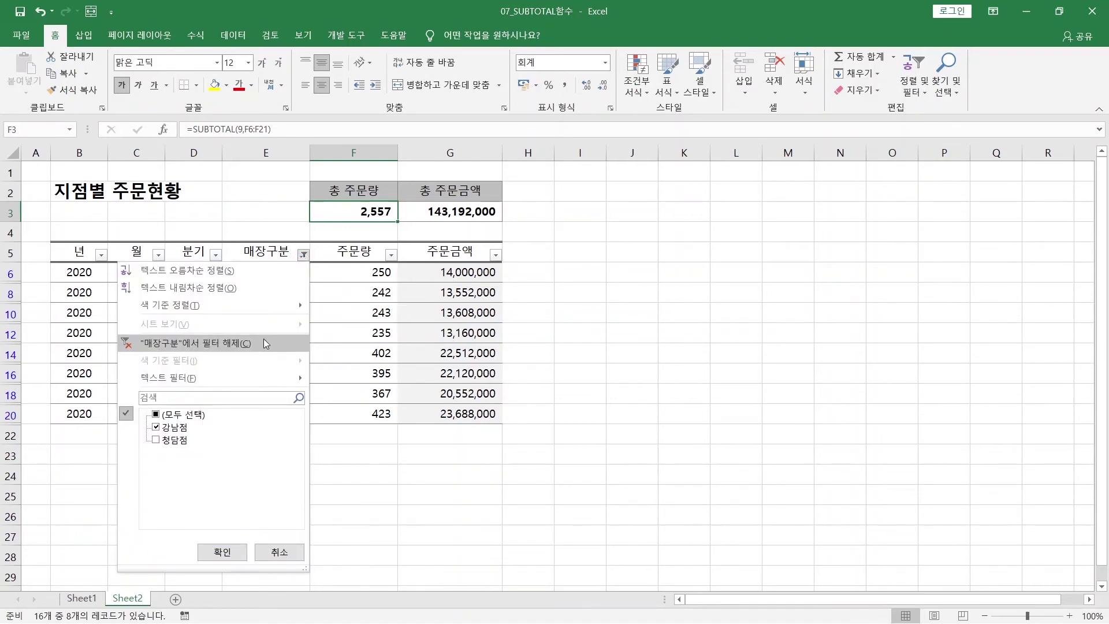
pyautogui.click(263, 342)
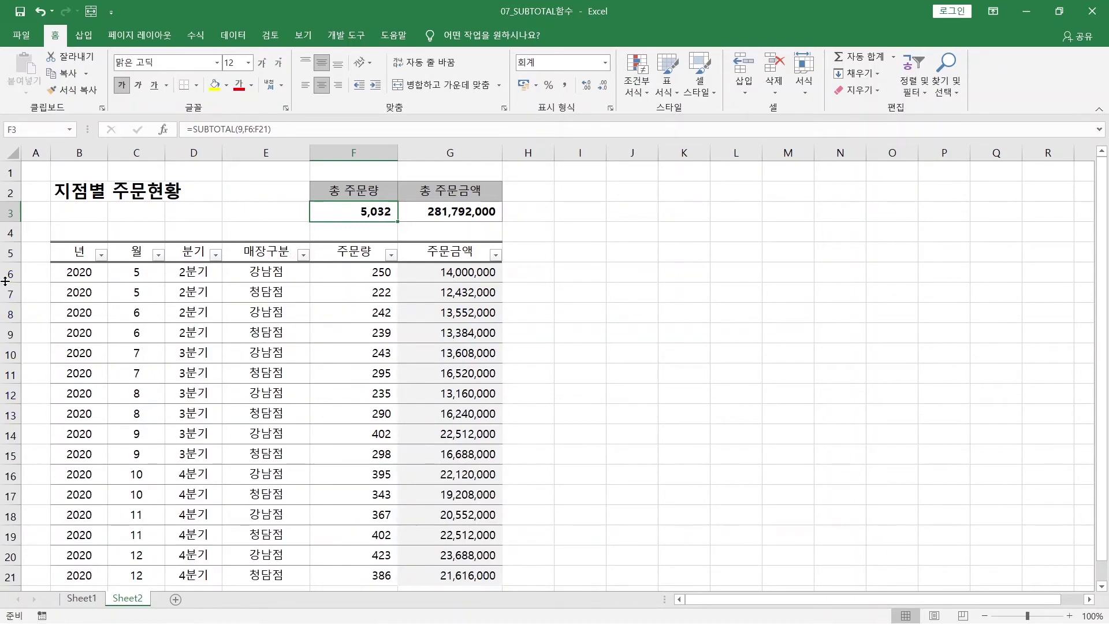
pyautogui.moveTo(8, 277); pyautogui.dragTo(9, 454)
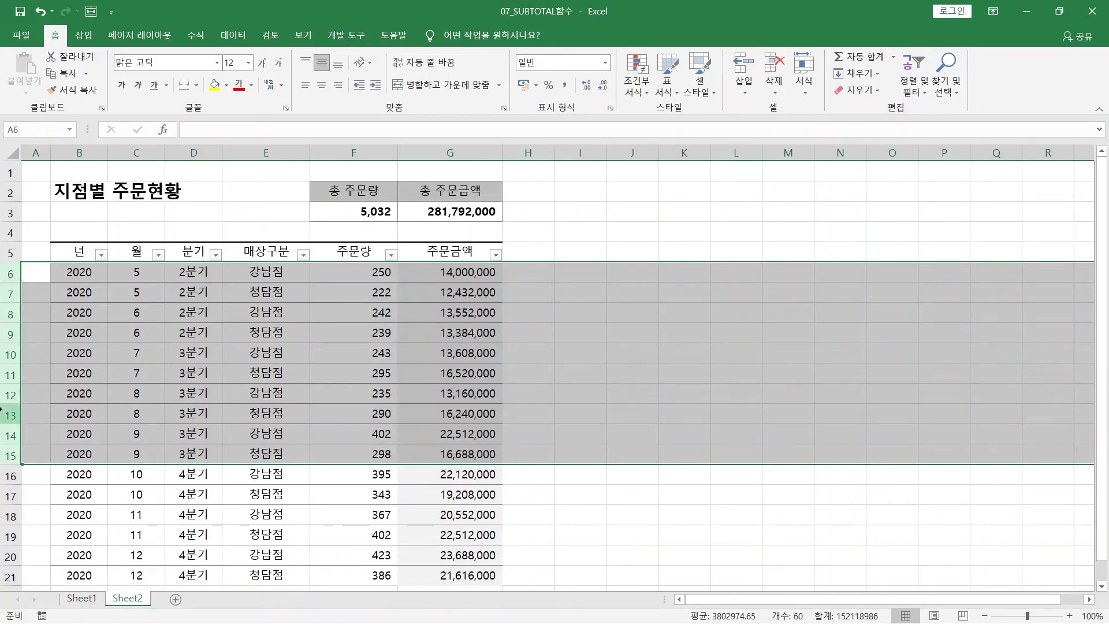
pyautogui.rightClick(12, 350)
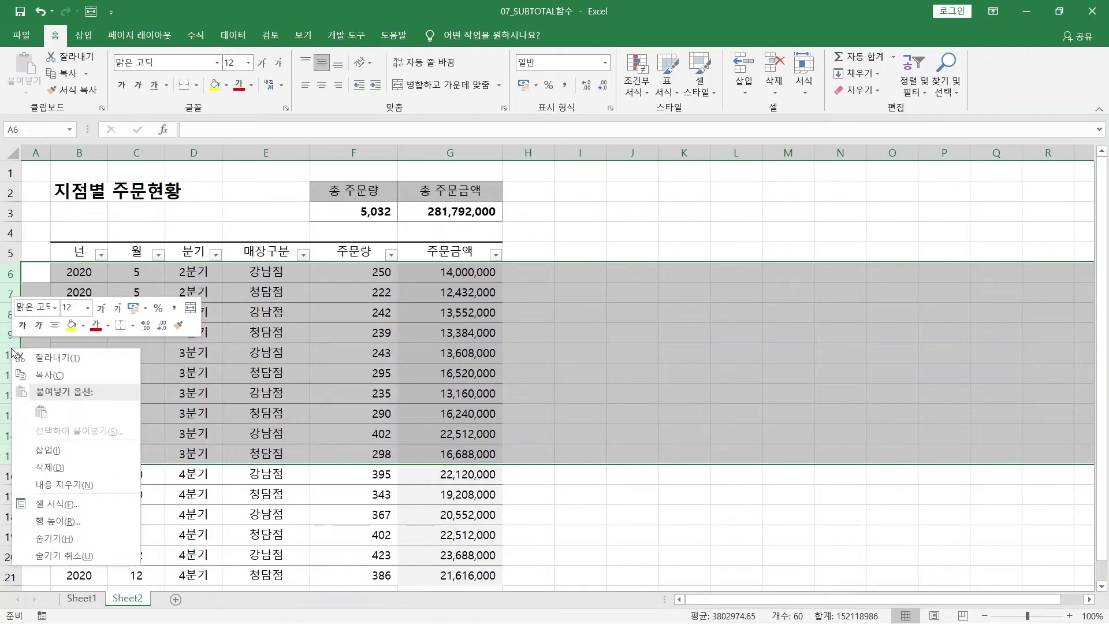
pyautogui.click(78, 539)
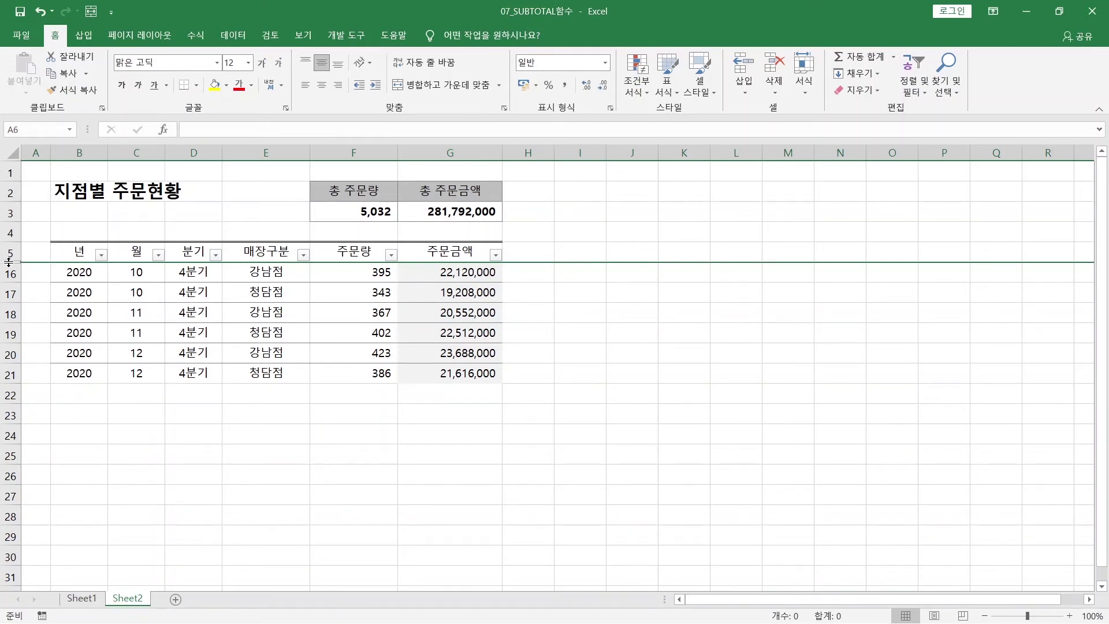
pyautogui.click(338, 211)
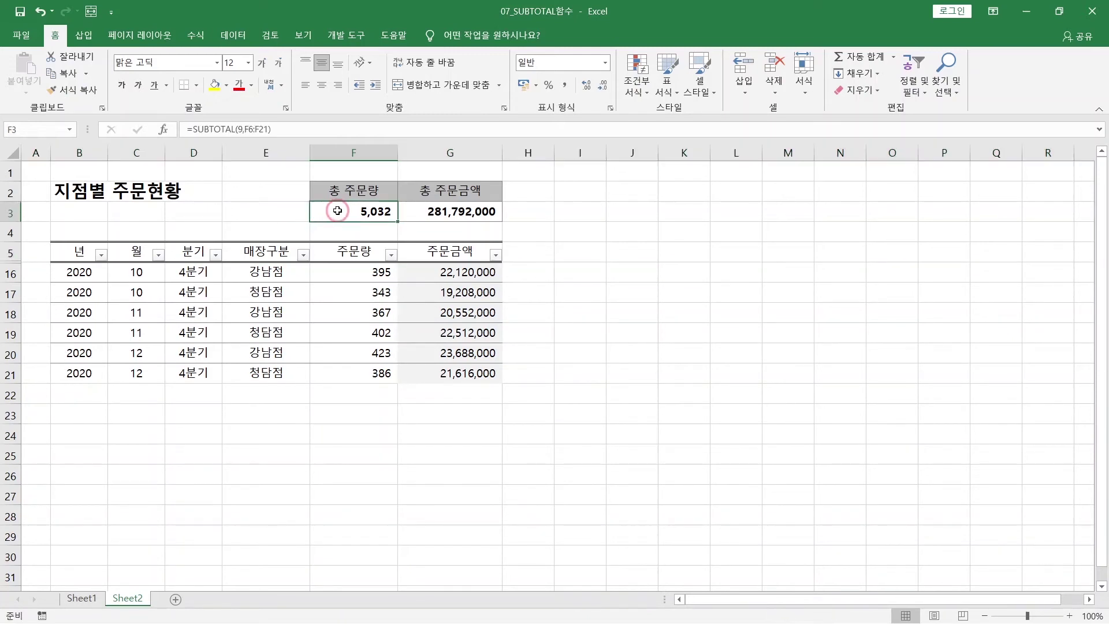
pyautogui.click(445, 213)
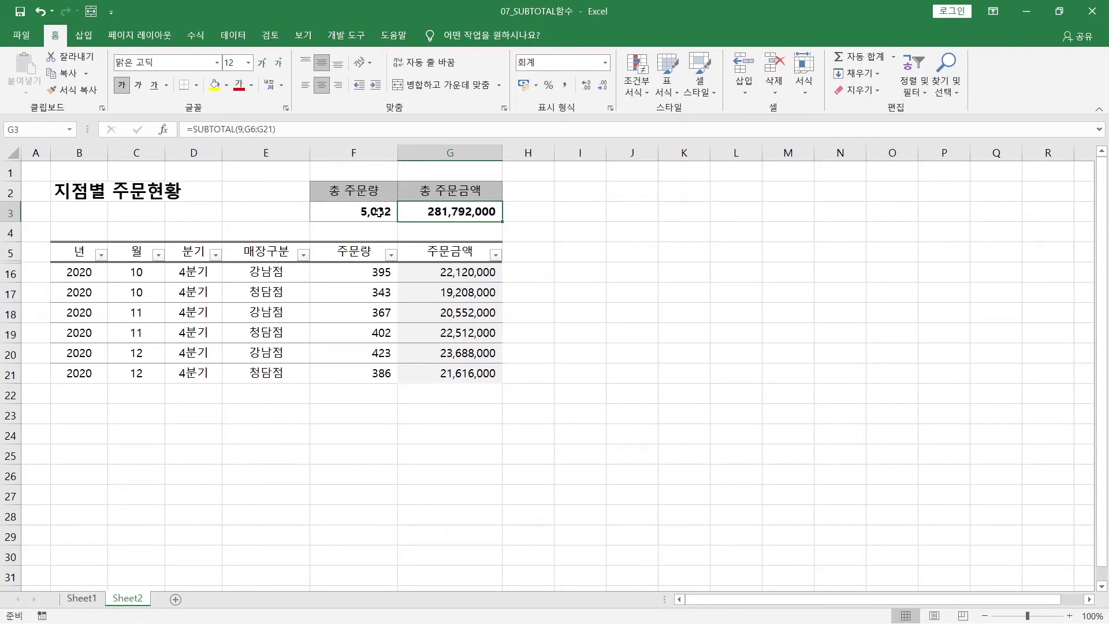
# Set the SUBTOTAL function number in F3 to 109, copy the formula to G3 and check it against the sum of F16:F21
pyautogui.click(378, 209)
pyautogui.click(240, 128)
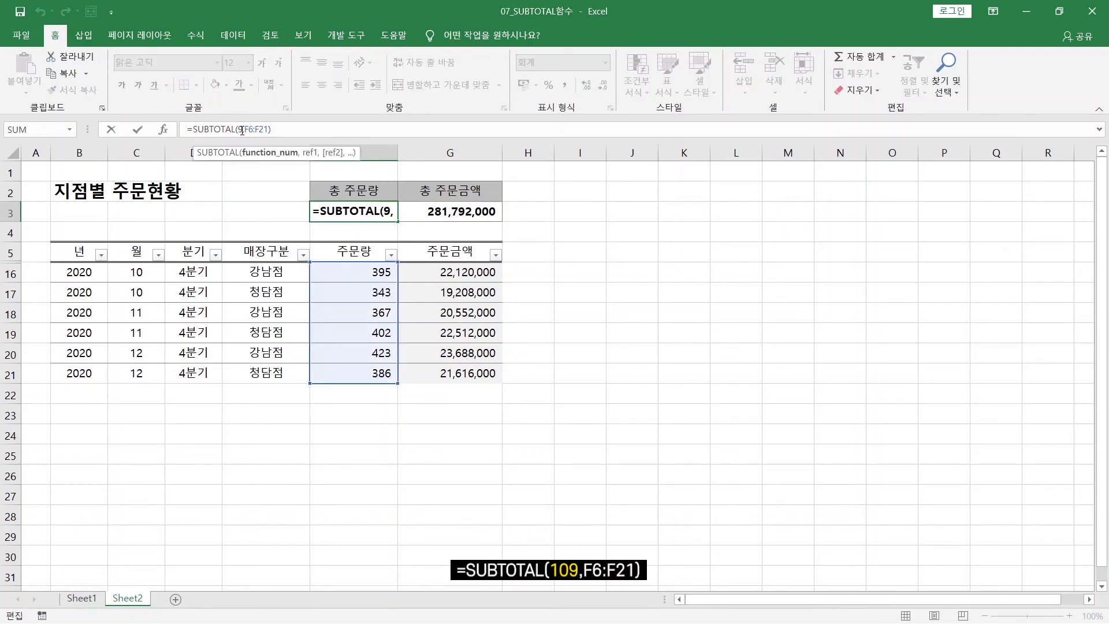
pyautogui.press('Left')
pyautogui.write('10')
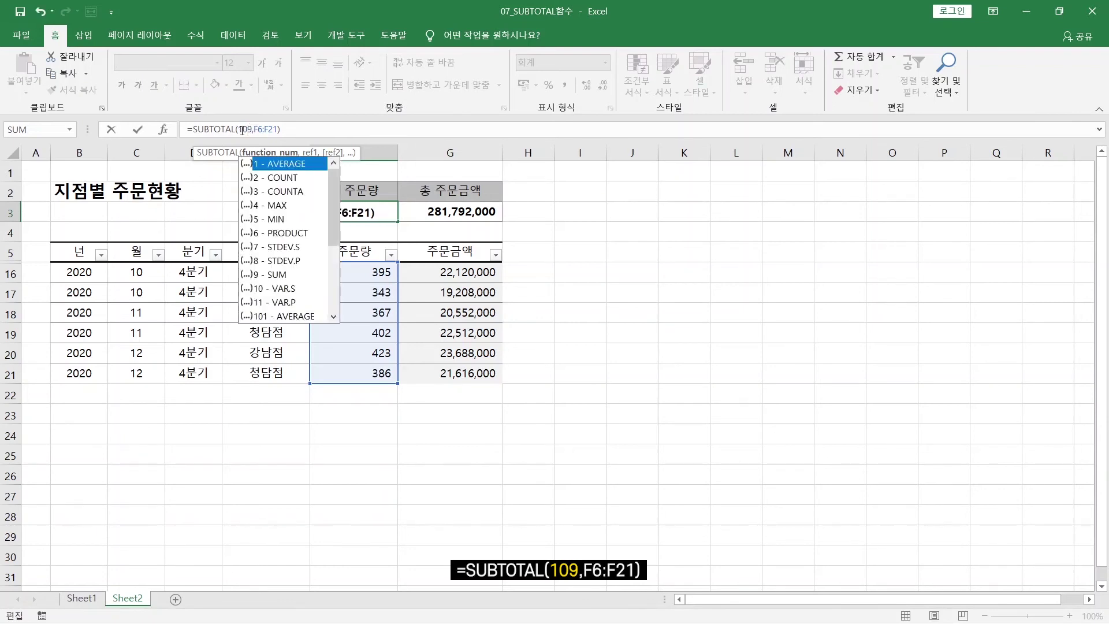
pyautogui.press('Return')
pyautogui.press('Up')
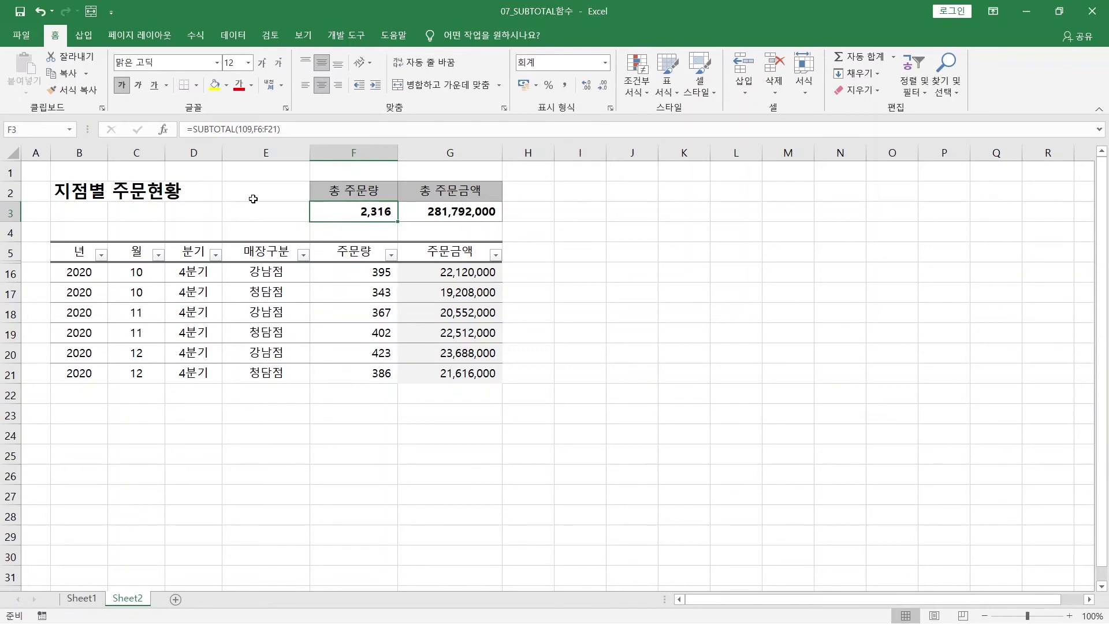
pyautogui.moveTo(398, 221); pyautogui.dragTo(482, 218)
pyautogui.click(479, 210)
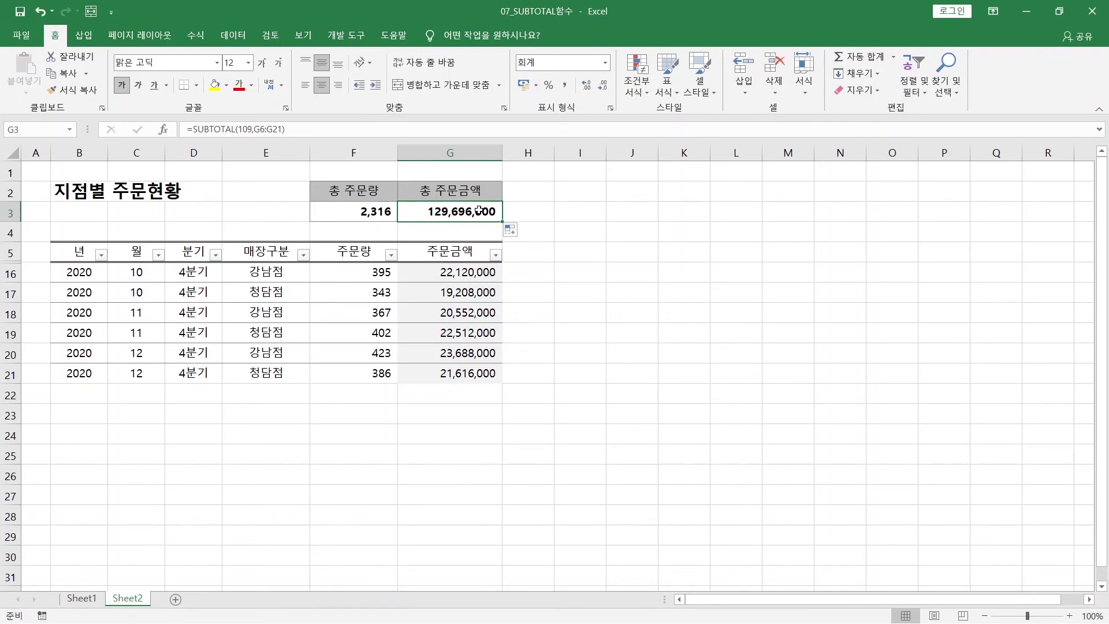
pyautogui.moveTo(355, 276); pyautogui.dragTo(370, 377)
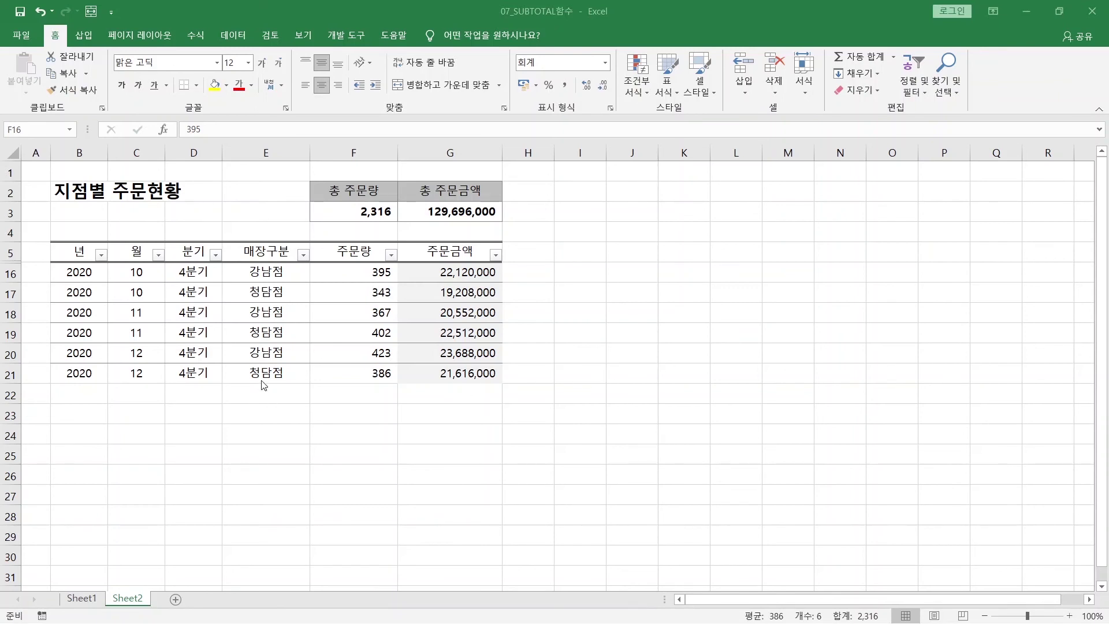
# Unhide the hidden rows between rows 5 and 16
pyautogui.click(17, 259)
pyautogui.moveTo(20, 265); pyautogui.dragTo(13, 271)
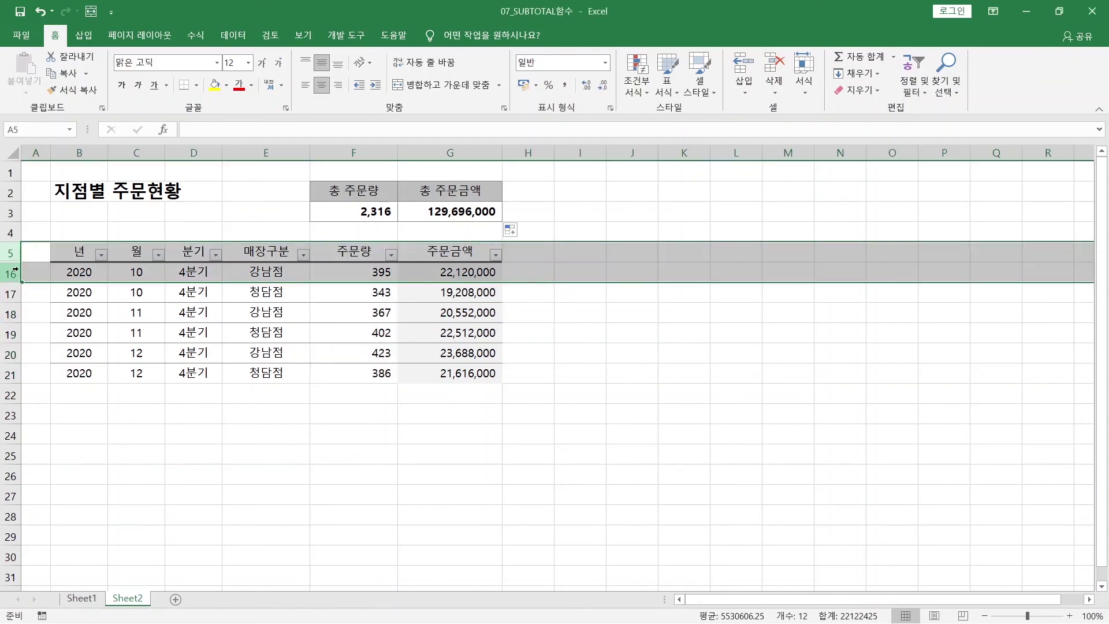
pyautogui.rightClick(19, 268)
pyautogui.click(58, 477)
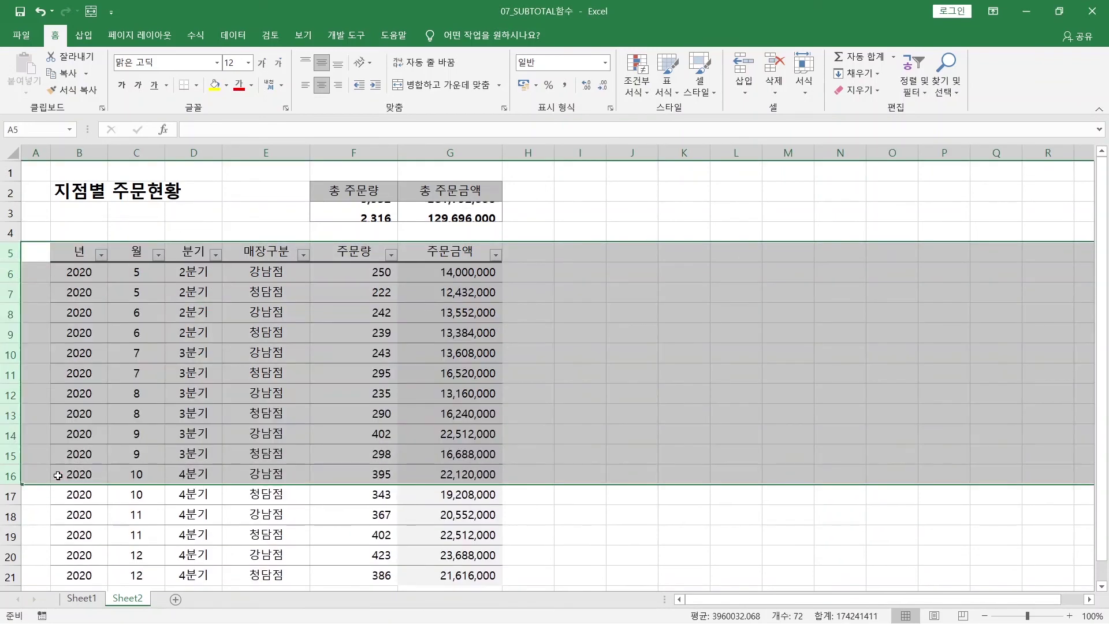
# Set the SUBTOTAL function number in F3 back to 9 and copy the formula across to G3
pyautogui.click(370, 212)
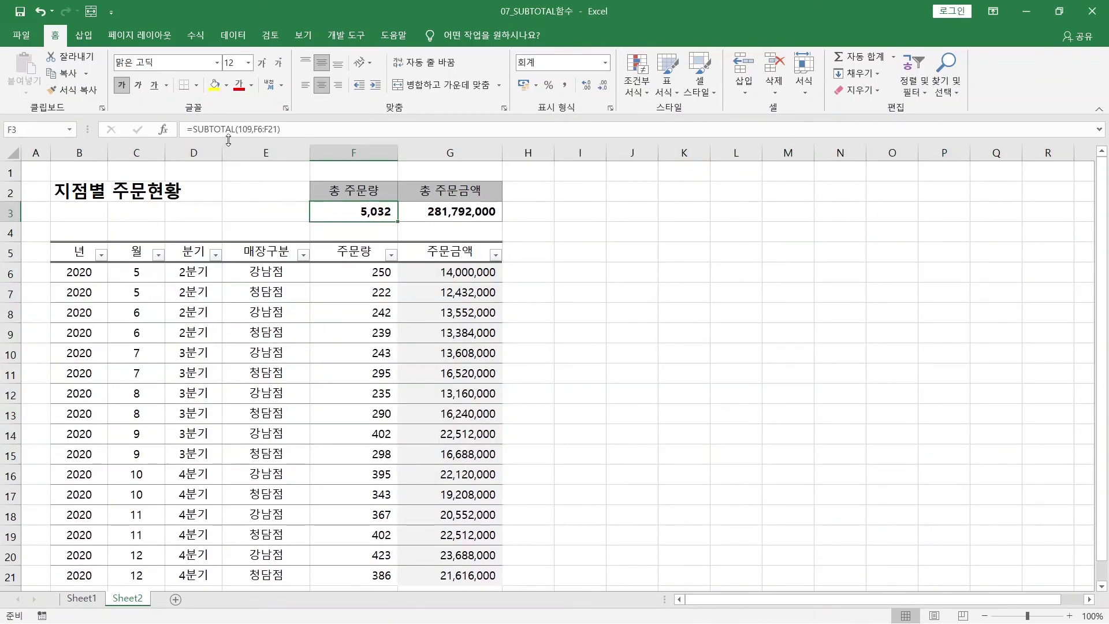
pyautogui.click(249, 130)
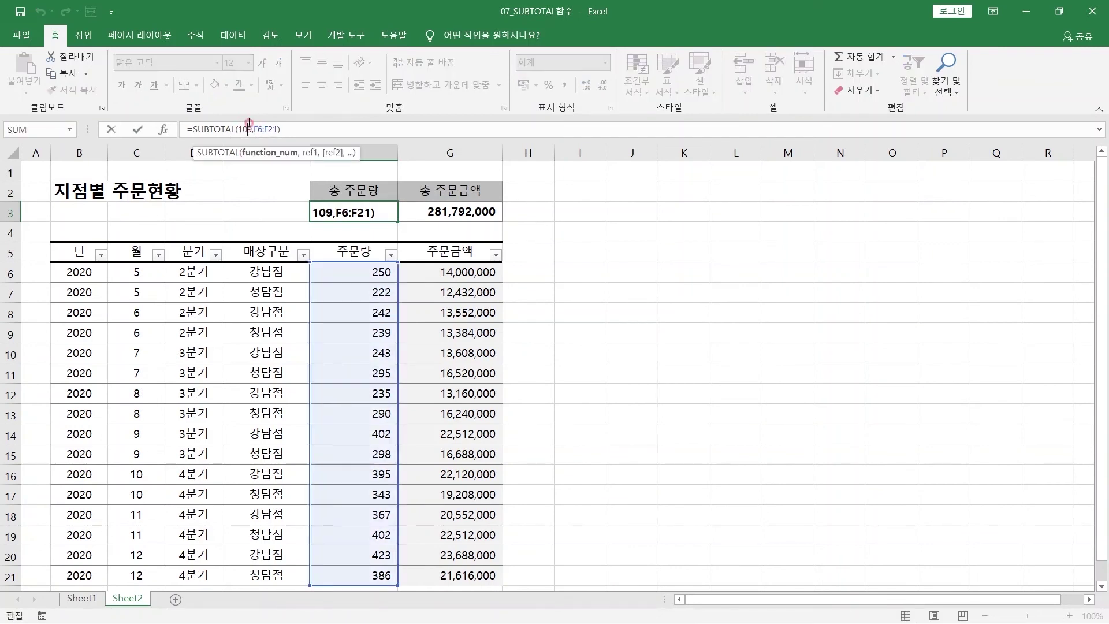
pyautogui.press('BackSpace')
pyautogui.press('BackSpace')
pyautogui.press('Return')
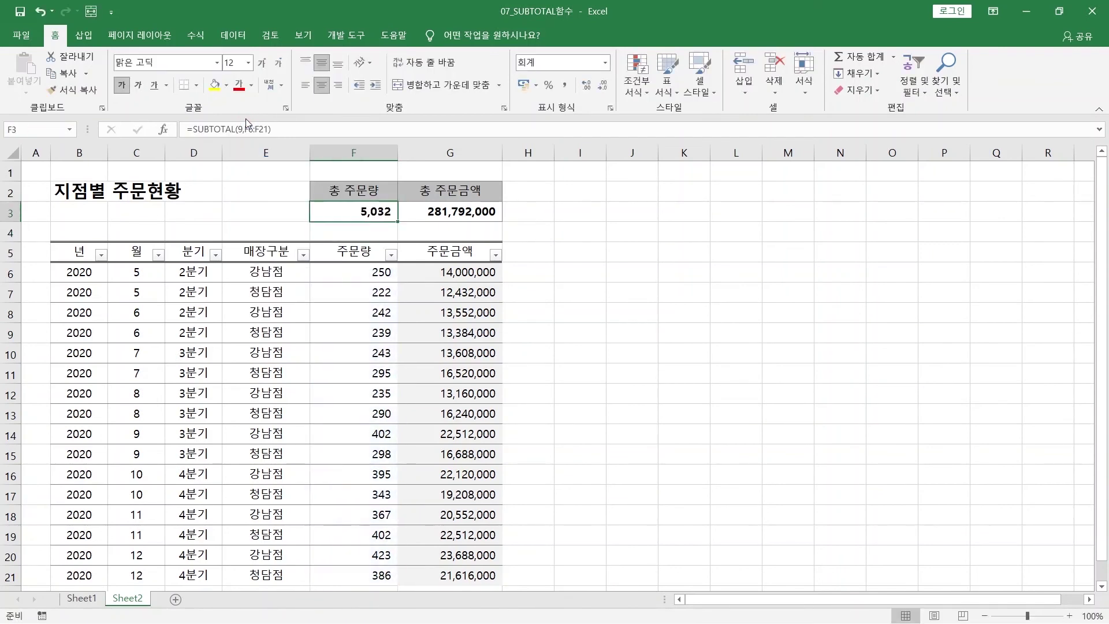
pyautogui.moveTo(401, 220); pyautogui.dragTo(497, 218)
pyautogui.click(407, 352)
pyautogui.click(364, 212)
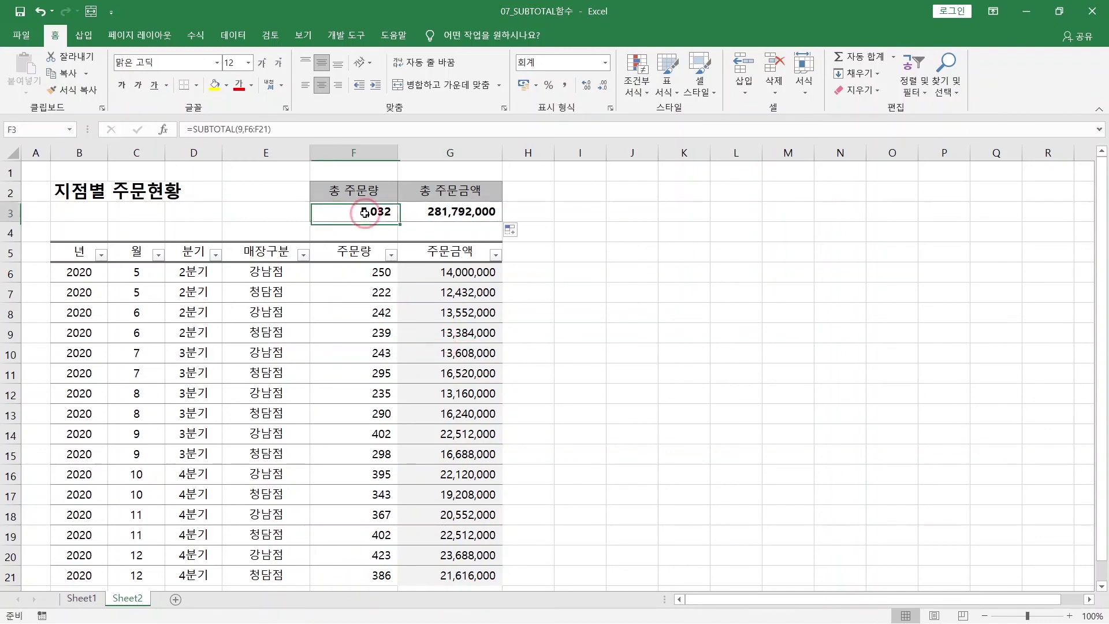
# Filter the 매장구분 column to exclude 청담점 and check the total in F3
pyautogui.click(303, 255)
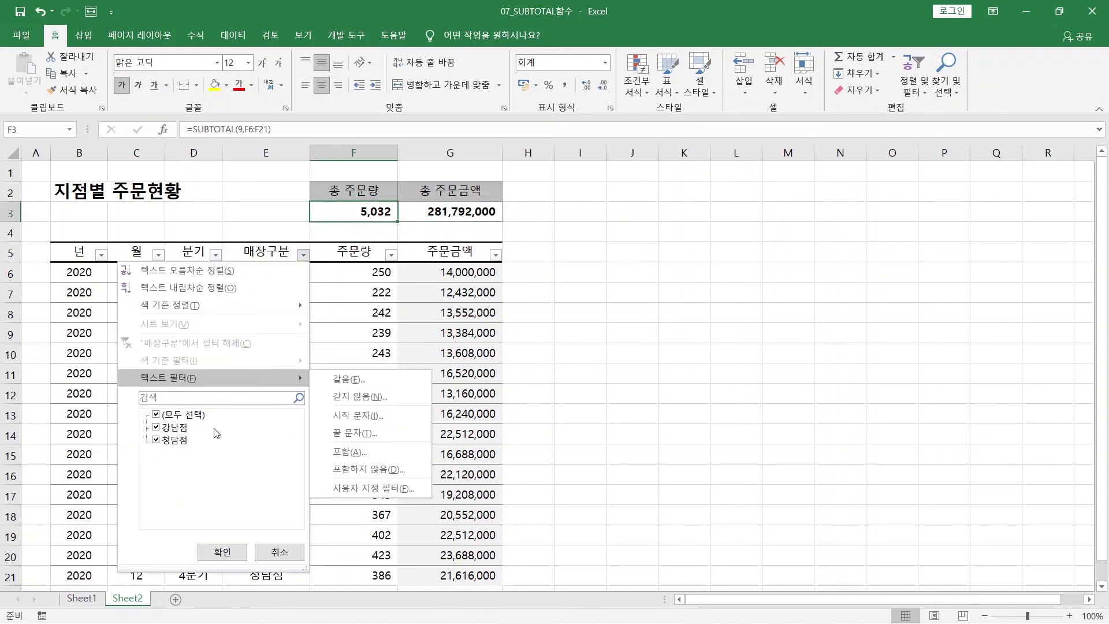
pyautogui.click(174, 440)
pyautogui.click(221, 552)
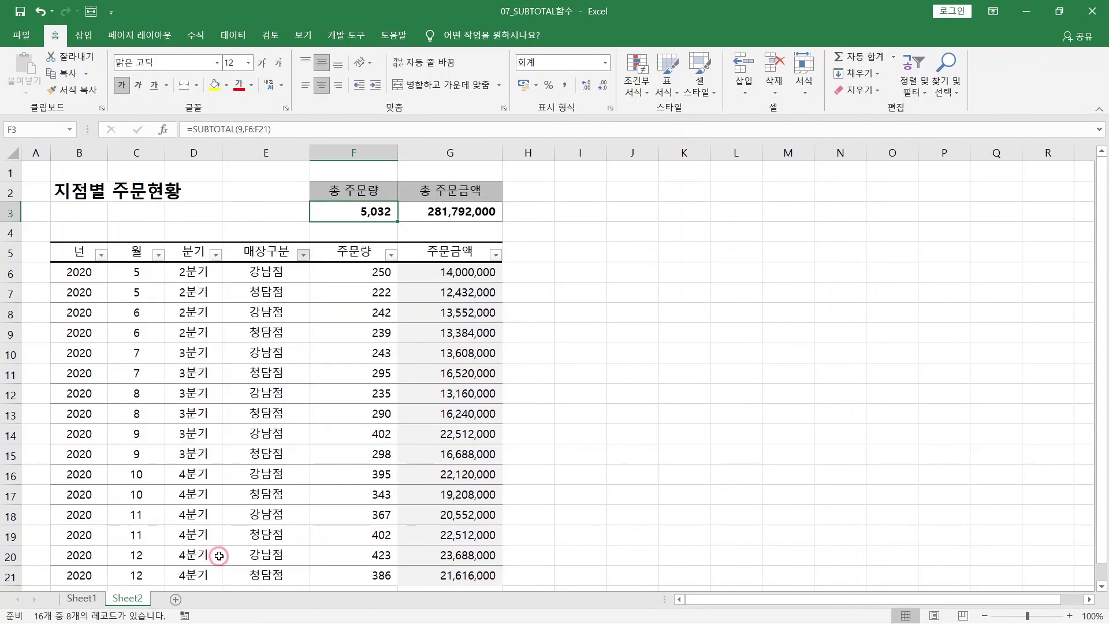
pyautogui.click(322, 350)
pyautogui.click(366, 209)
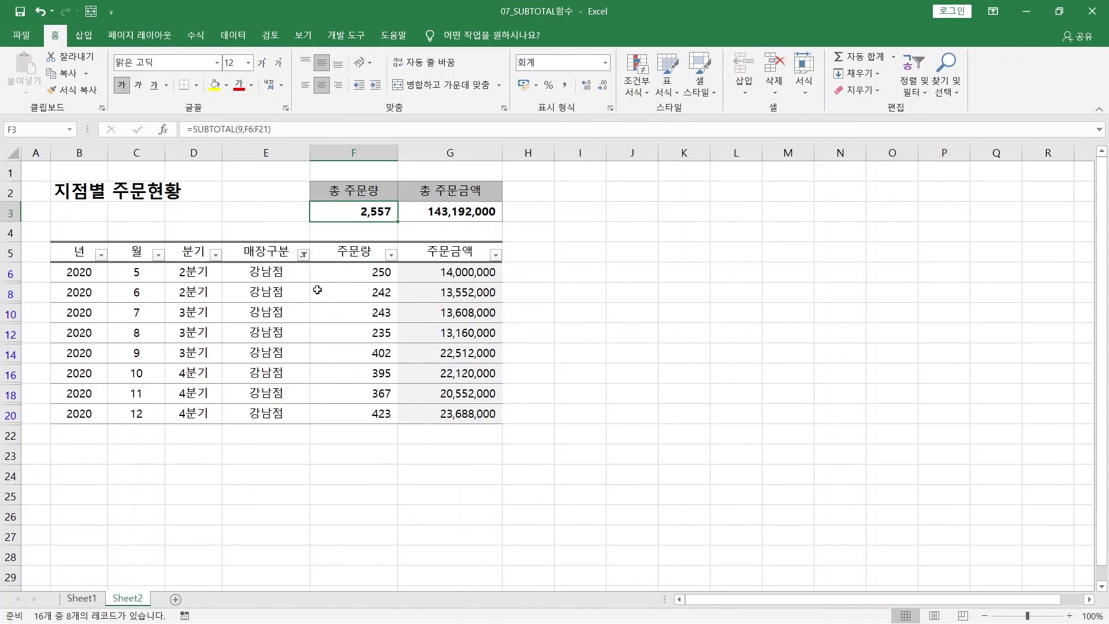
# Hide the visible rows from 6 to 16 in the filtered table and check the SUBTOTAL result in F3
pyautogui.moveTo(11, 272); pyautogui.dragTo(12, 374)
pyautogui.rightClick(11, 374)
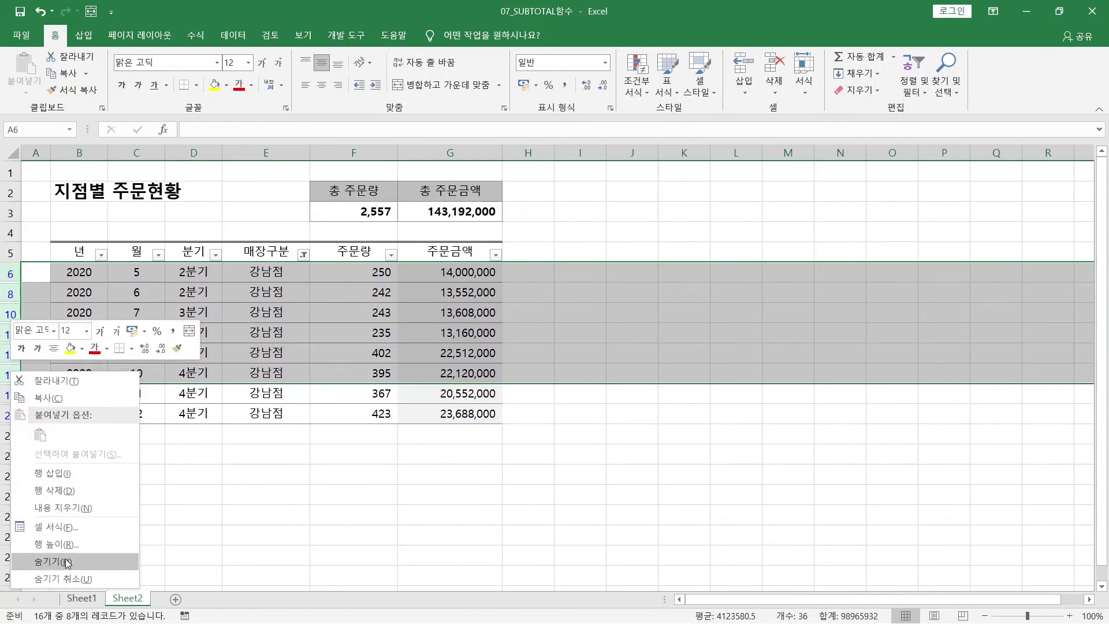
pyautogui.click(67, 563)
pyautogui.click(373, 215)
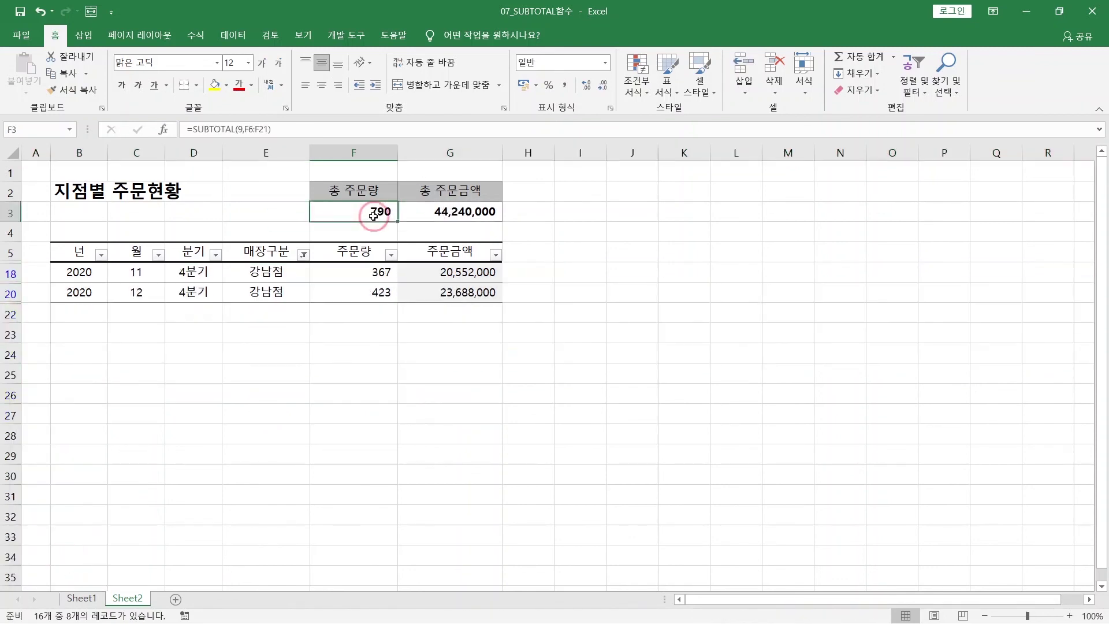